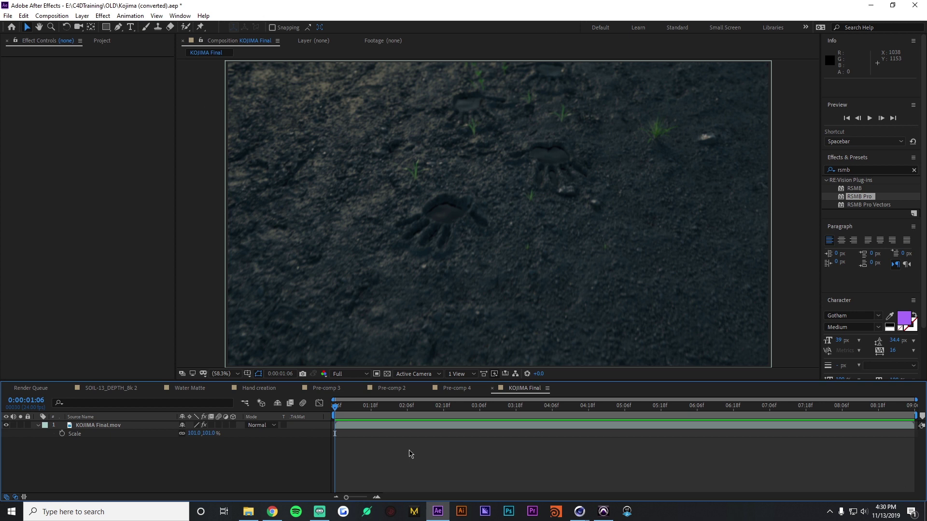
- Play back the final composition preview, then return to the Cinema 4D scene
key("space")
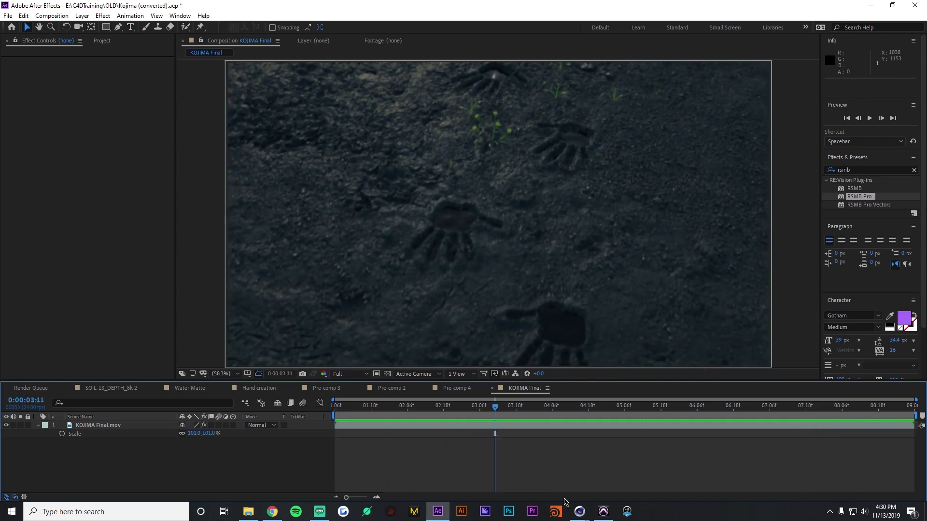
left_click(580, 513)
left_click(583, 485)
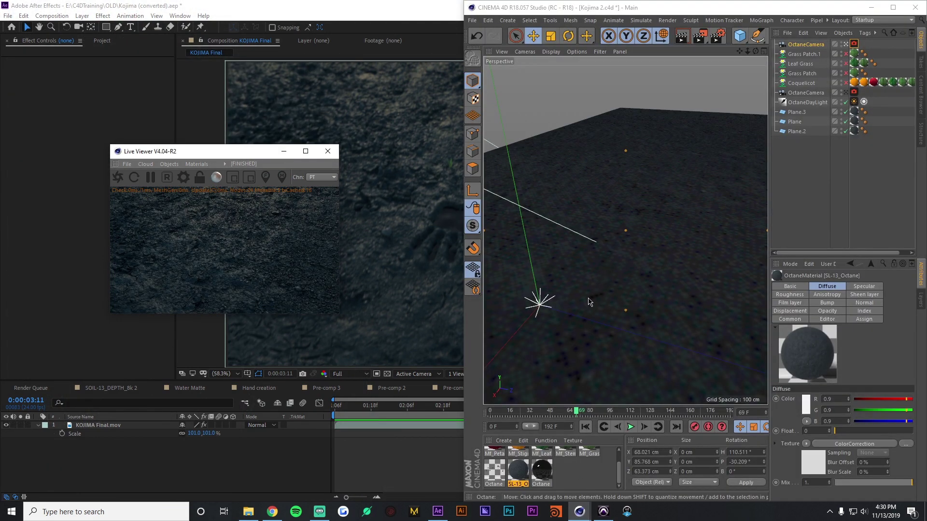
- Orbit and pan the Cinema 4D view to inspect the camera and soil ground plane
left_click_drag(584, 284, 647, 198, "alt")
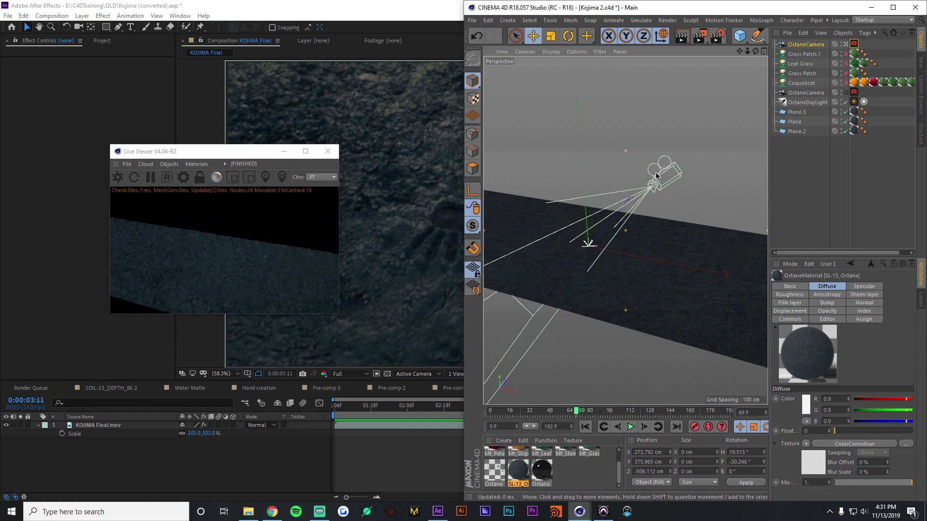
middle_click_drag(579, 246, 568, 246, "alt")
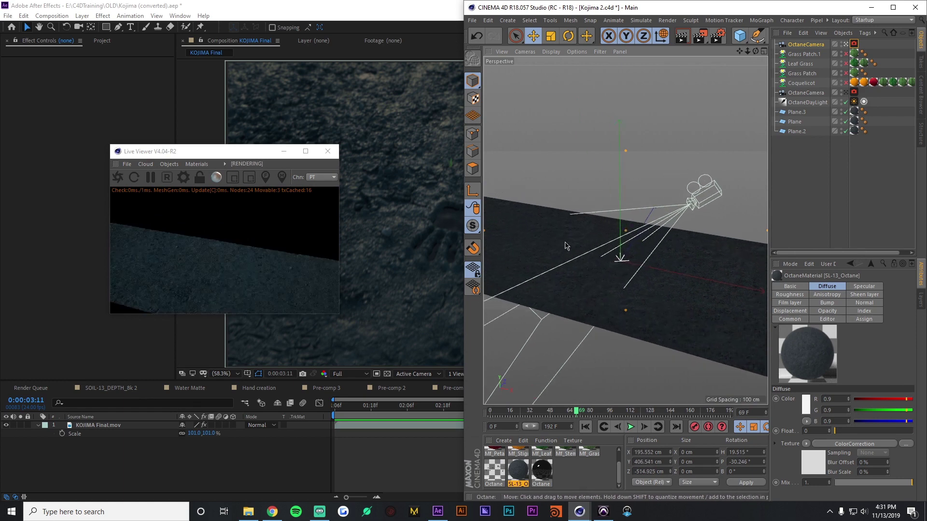
left_click_drag(632, 273, 537, 289, "alt")
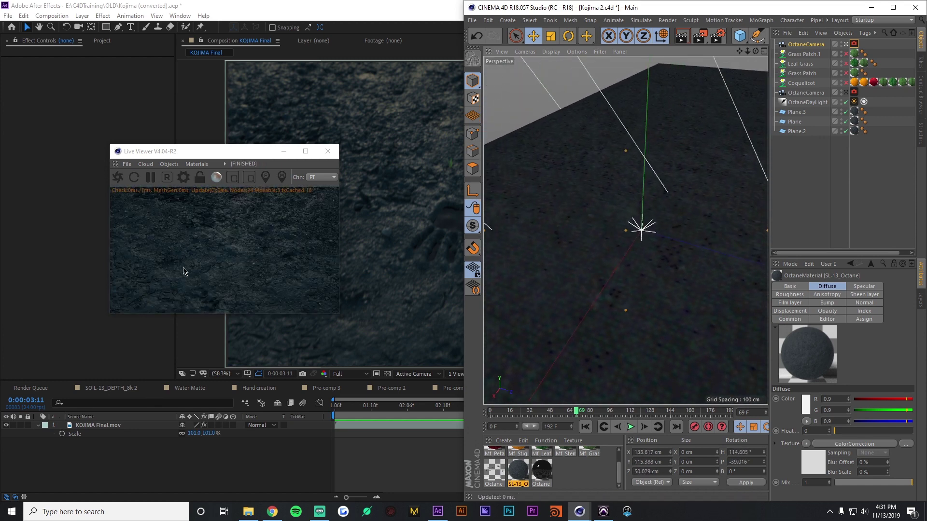
mouse_move(617, 270)
left_mouse_down("alt")
mouse_move(600, 283)
mouse_move(610, 275)
mouse_move(617, 283)
left_mouse_up("alt")
middle_click_drag(616, 283, 610, 282, "alt")
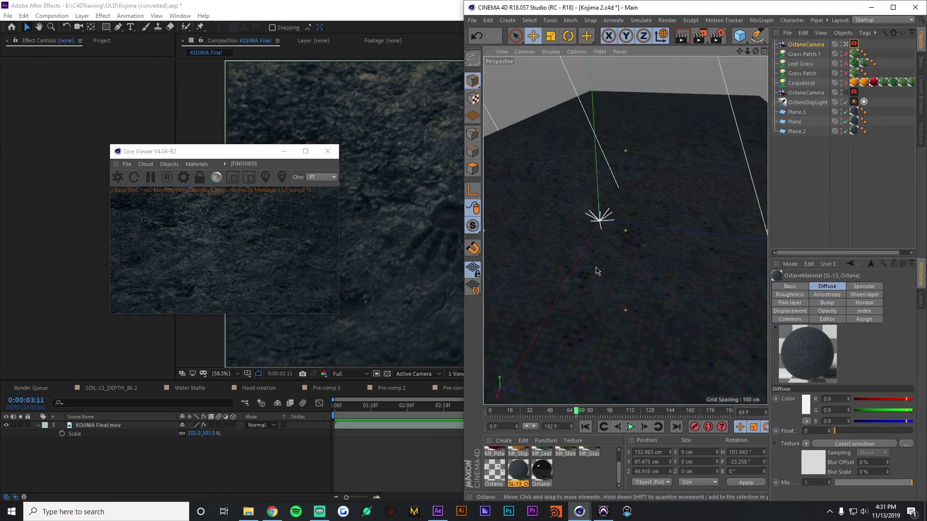
- Solo and select the SOIL-13_DEPTH_8k.tif layer in SOIL-13_DEPTH_8k 2, zooming out and back in
left_click(438, 512)
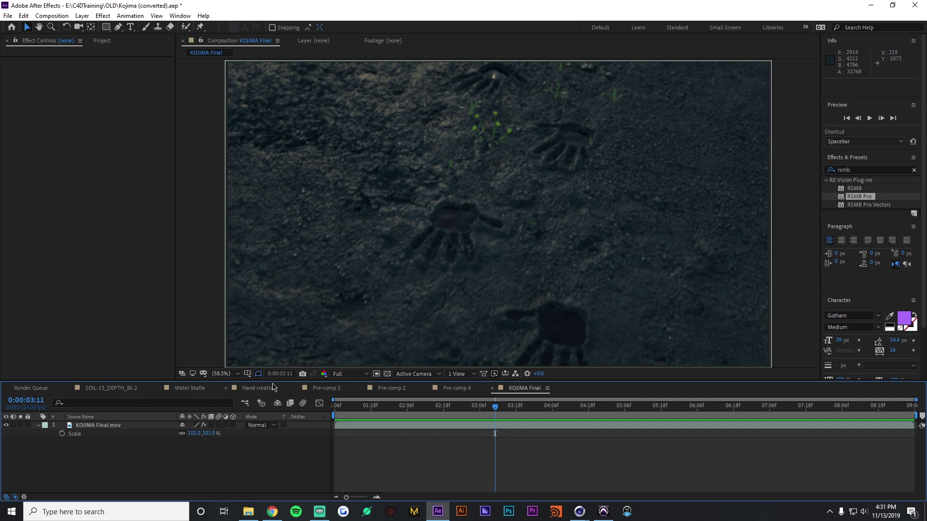
left_click(118, 389)
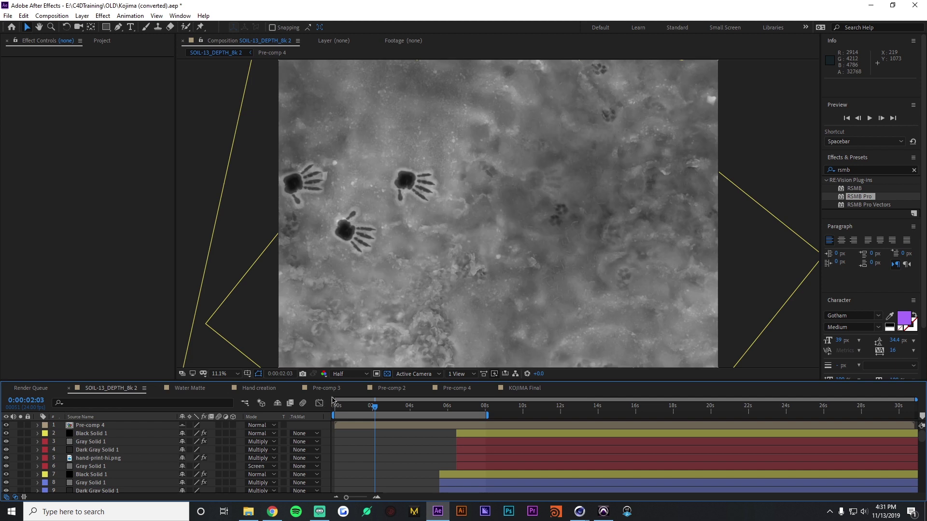
scroll(95, 482, "down", 5)
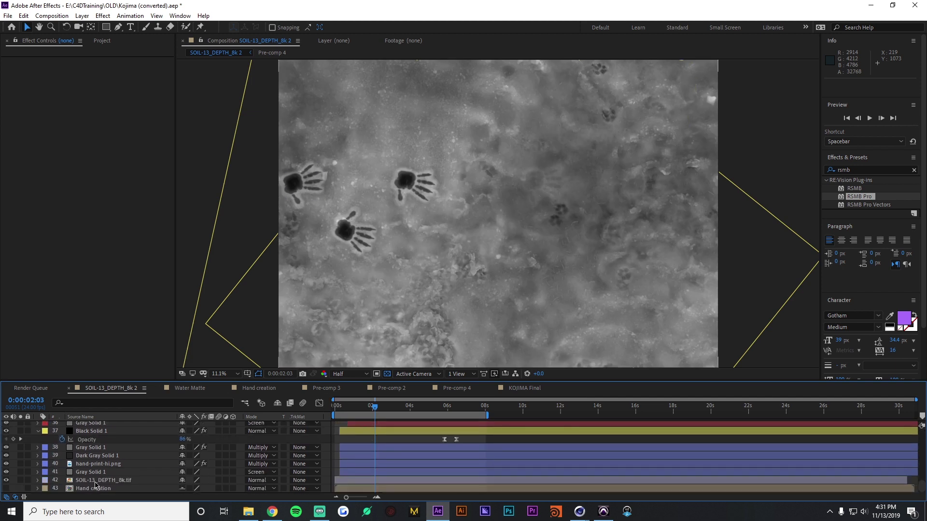
left_click(20, 481)
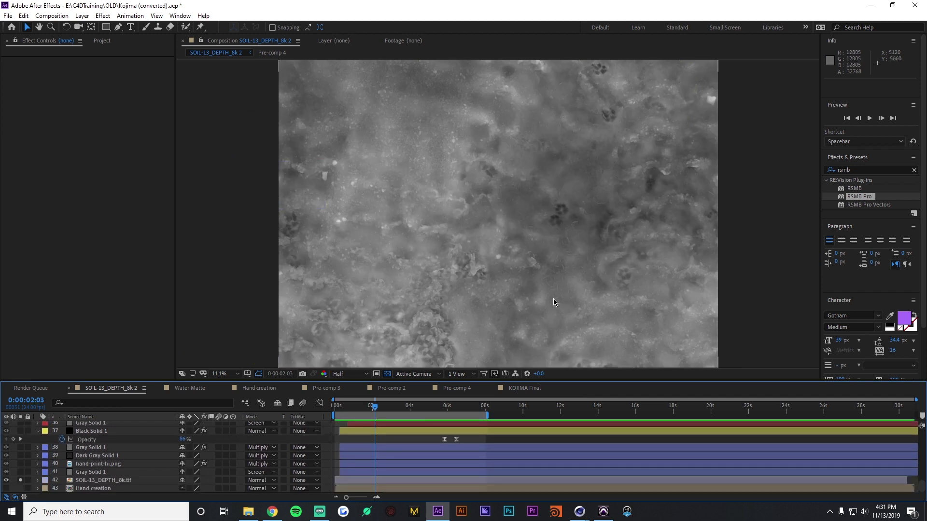
left_click(99, 480)
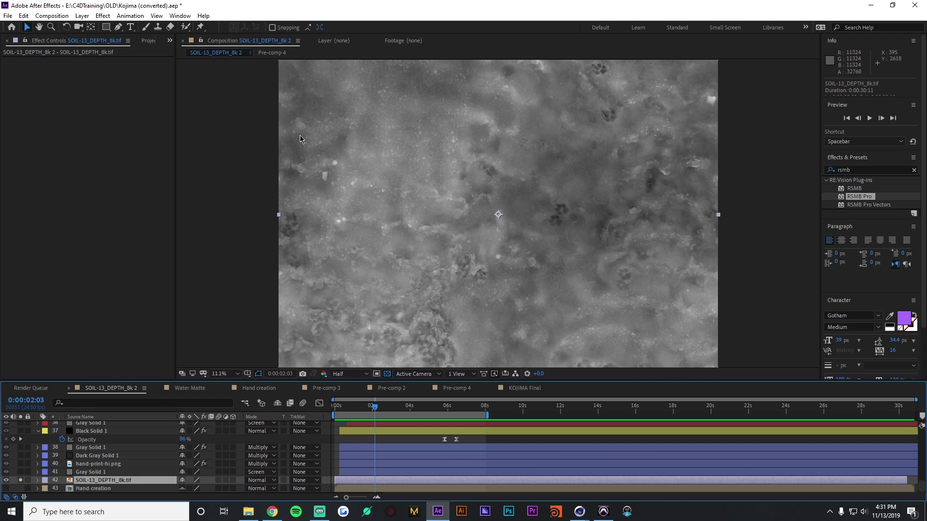
key("comma")
key("period")
- In Hand creation, solo and select hand-print-hi.png and hide the transparency grid
left_click(259, 389)
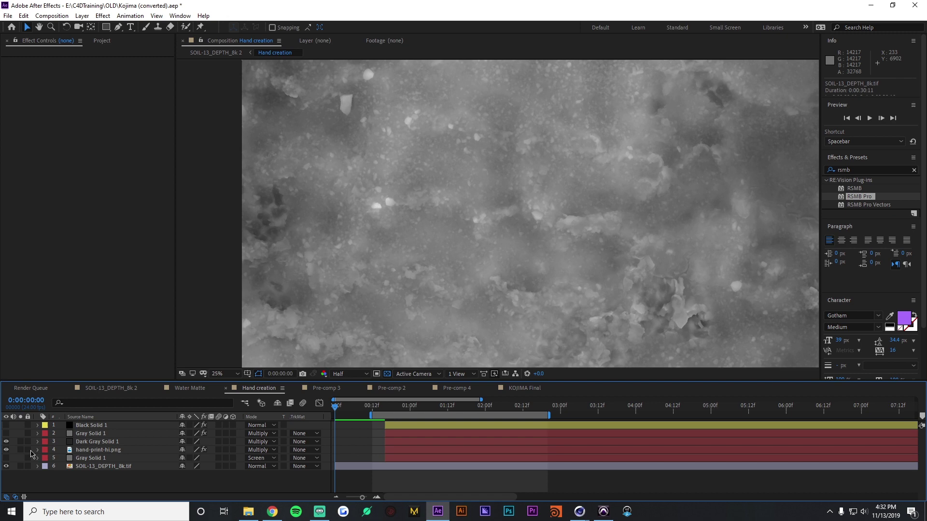
left_click(97, 449)
left_click(20, 450)
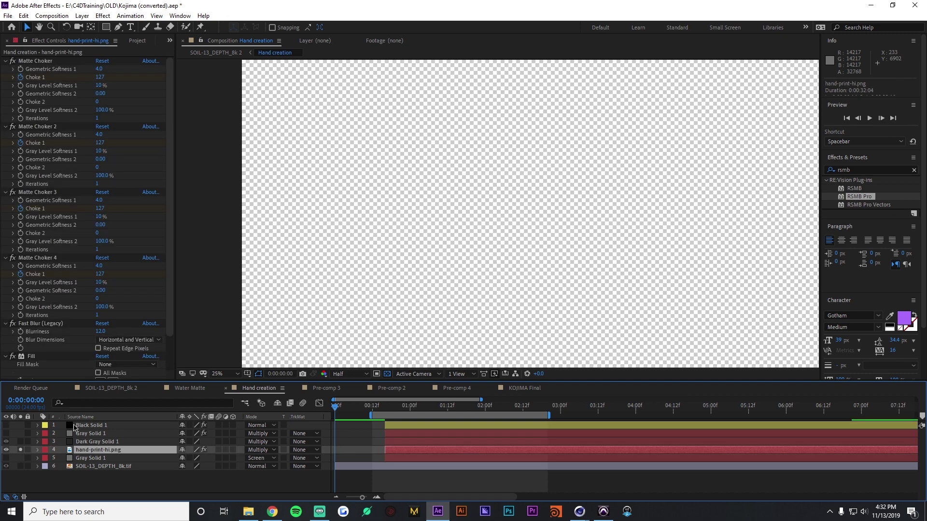
left_click(386, 373)
scroll(600, 269, "down", 1)
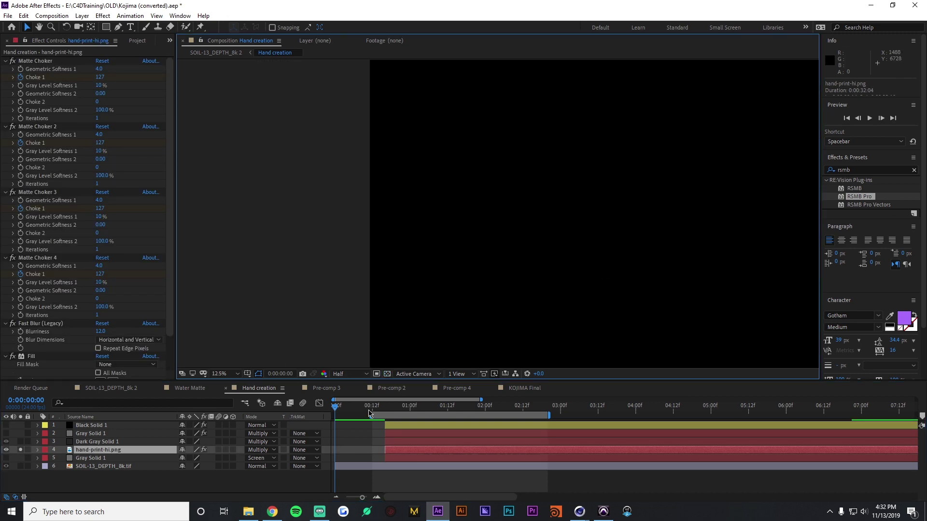
- Go to 0:00:01:08, restore the transparency grid, and add SOIL-13_DEPTH_8k.tif to the solo
left_click(435, 407)
left_click(388, 375)
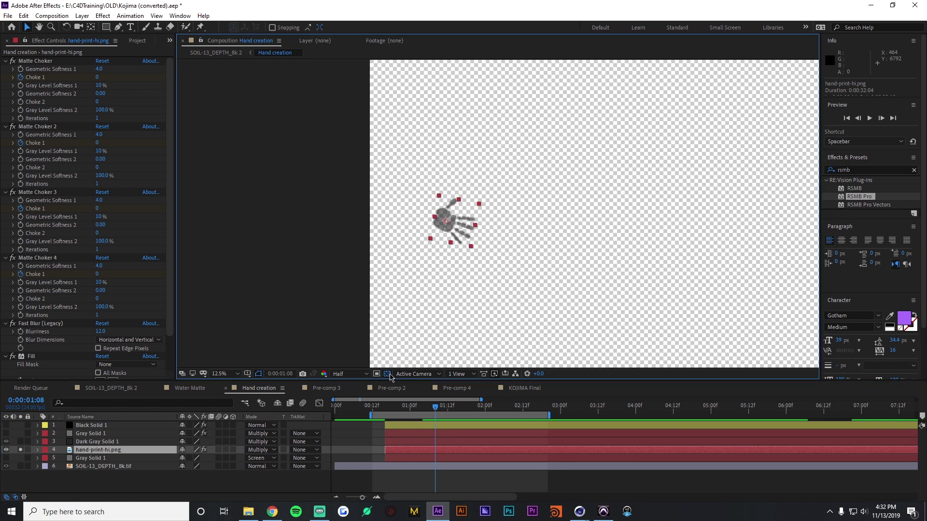
scroll(453, 212, "up", 1)
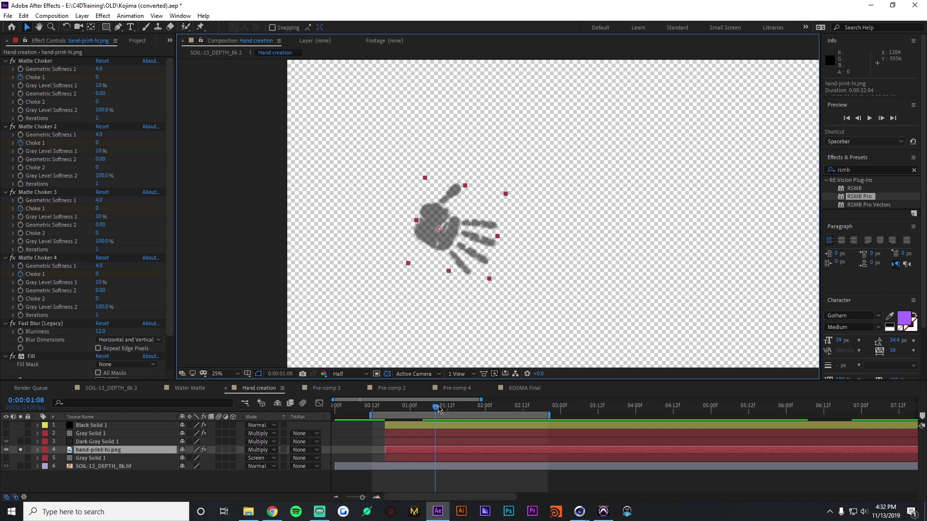
mouse_move(438, 409)
left_mouse_down()
mouse_move(407, 411)
mouse_move(438, 411)
left_mouse_up()
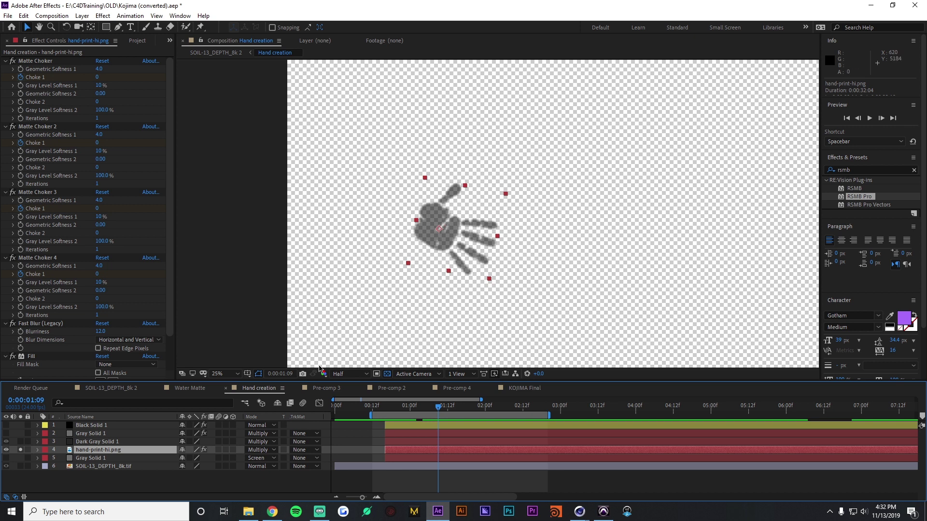
left_click(21, 467)
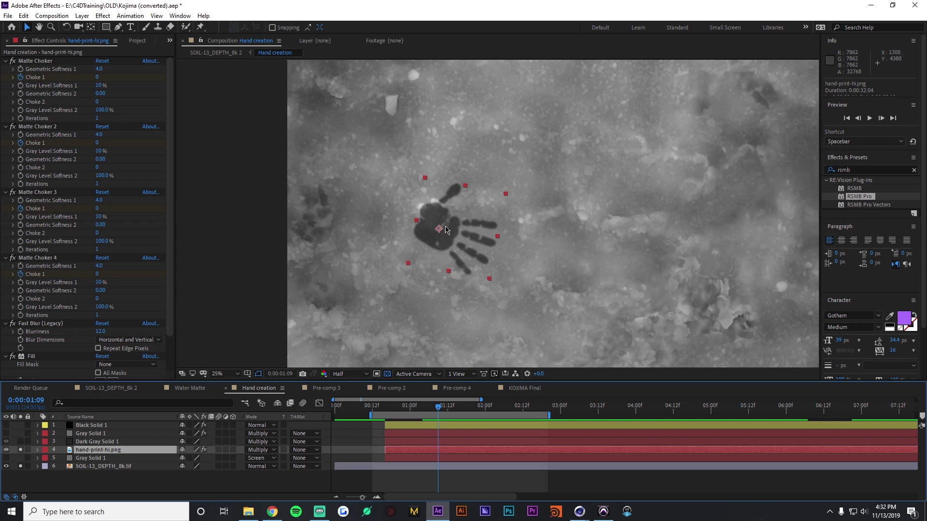
left_click(467, 480)
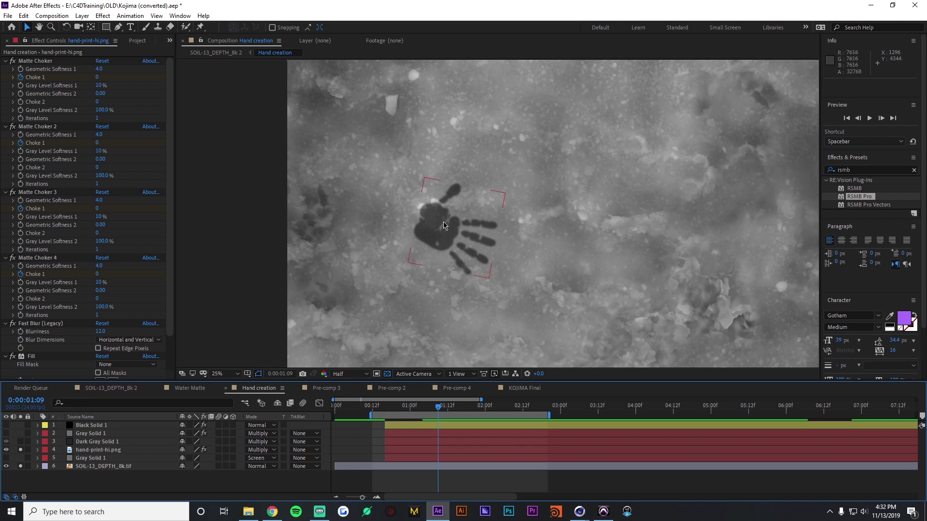
- Solo Dark Gray Solid 1, scrub around 0:00:01:12–1:13, then select hand-print-hi.png
left_click(20, 441)
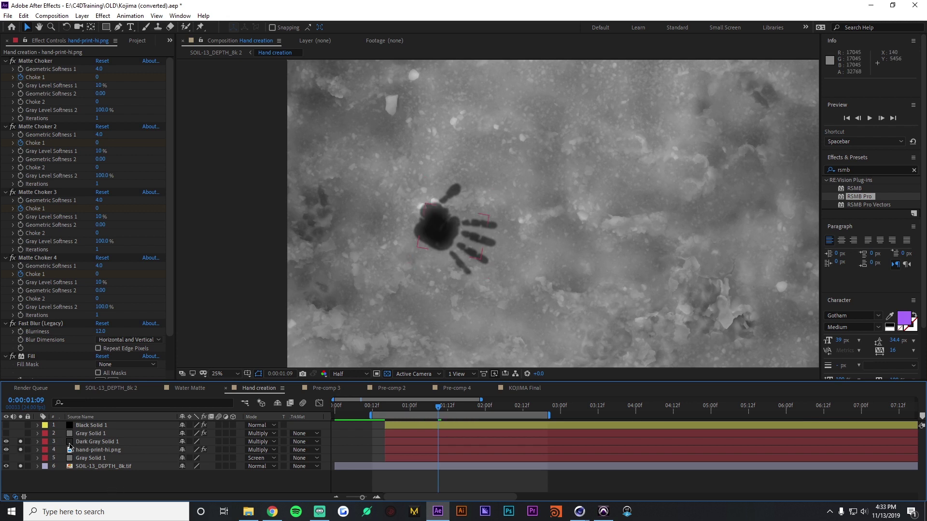
left_click(106, 442)
left_click(432, 479)
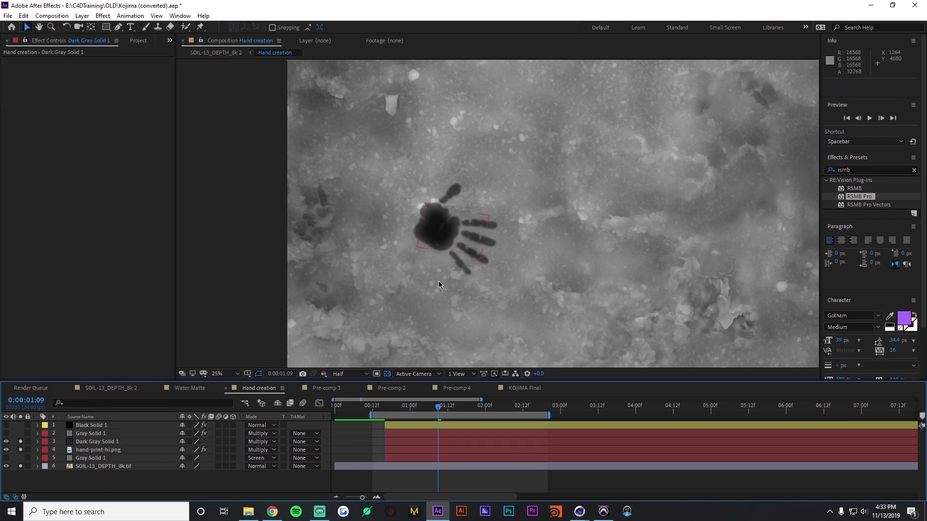
left_click(449, 409)
left_click(449, 409)
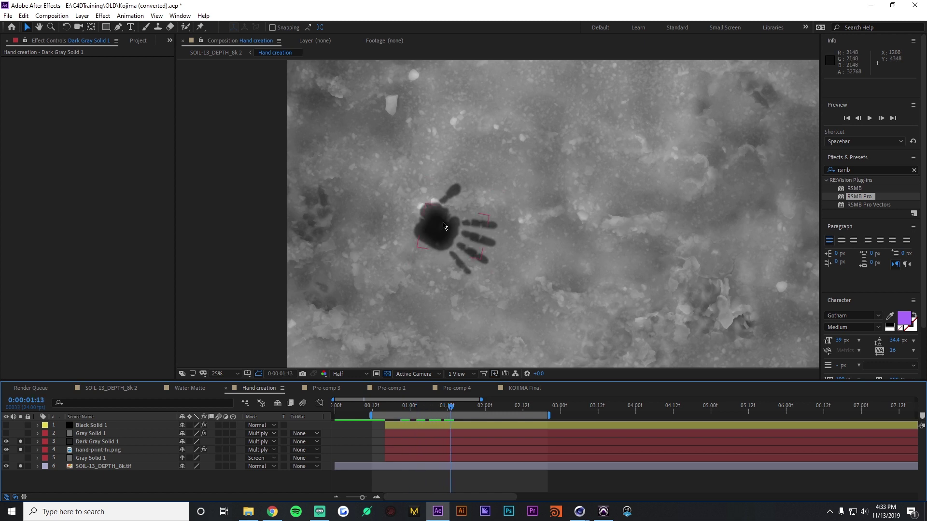
left_click_drag(457, 410, 438, 410)
left_click(53, 451)
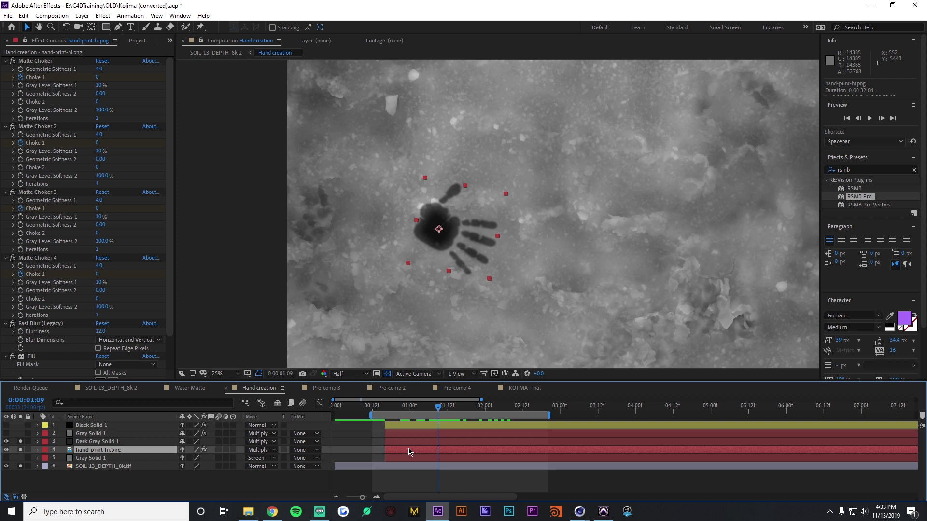
- Reveal the Choke keyframes and switch off Matte Choker 2–4 and Fast Blur, keeping Fill on
key("u")
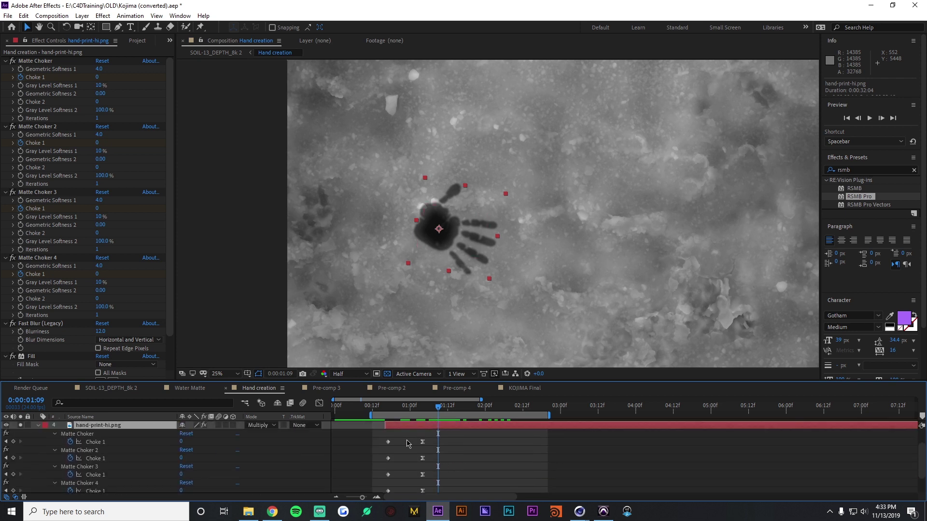
left_click(86, 436)
left_click(12, 126)
left_click(12, 192)
left_click(12, 258)
left_click(13, 323)
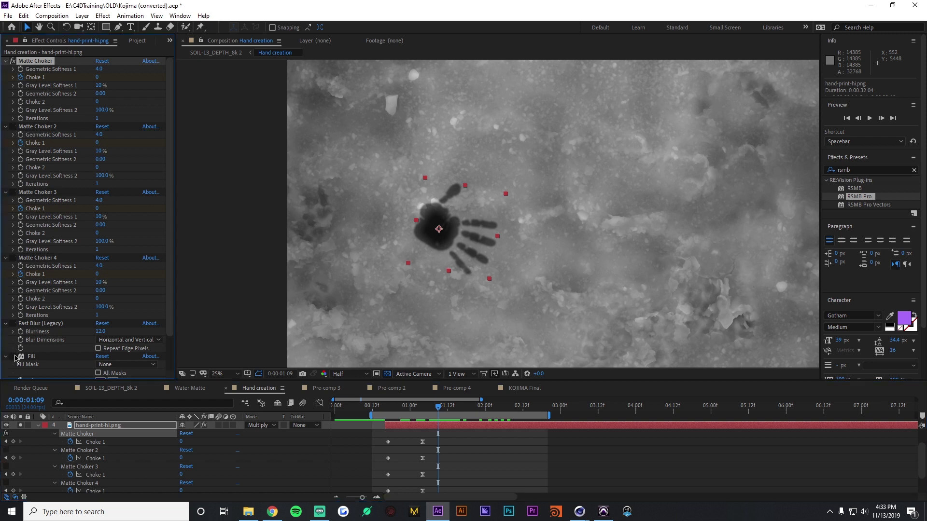
left_click(13, 357)
left_click(13, 356)
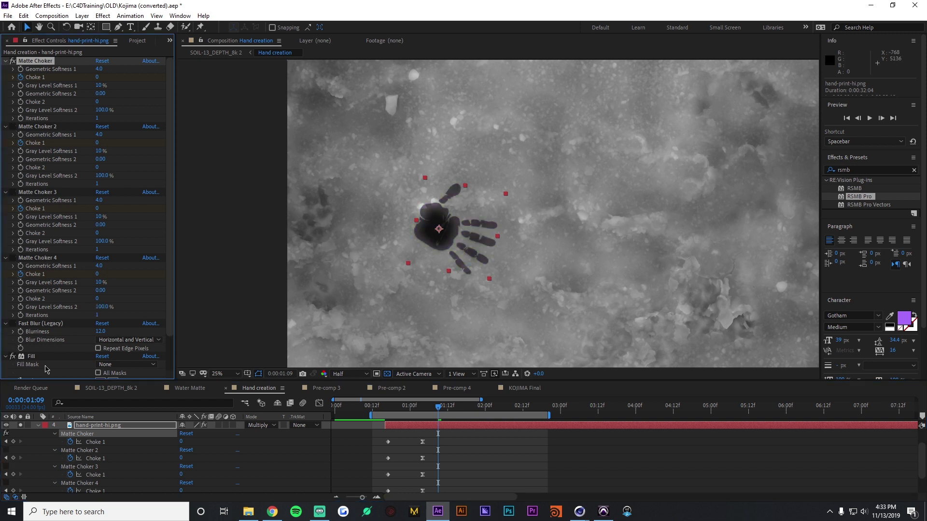
left_click(497, 472)
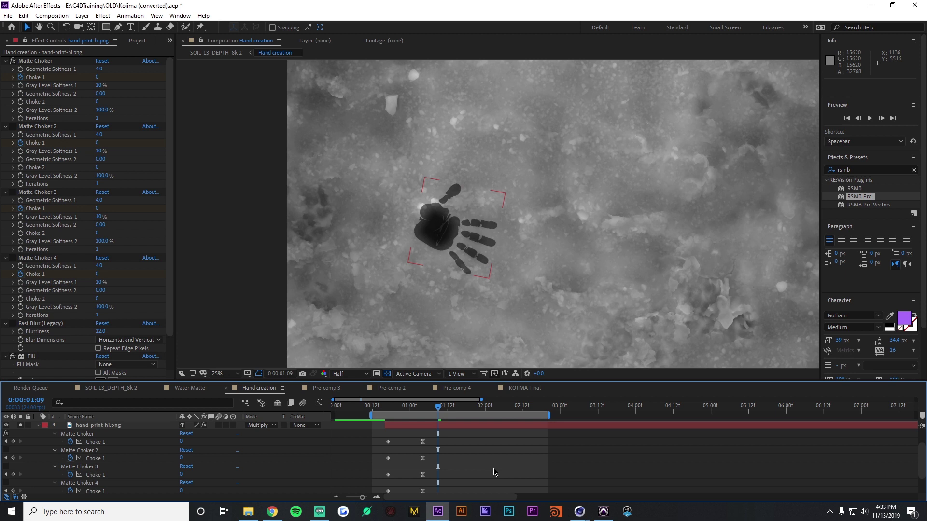
left_click(437, 428)
- Scrub between 0:00:00:14 and 0:00:01:06 to preview the first Matte Choker's Choke animation
left_click(35, 60)
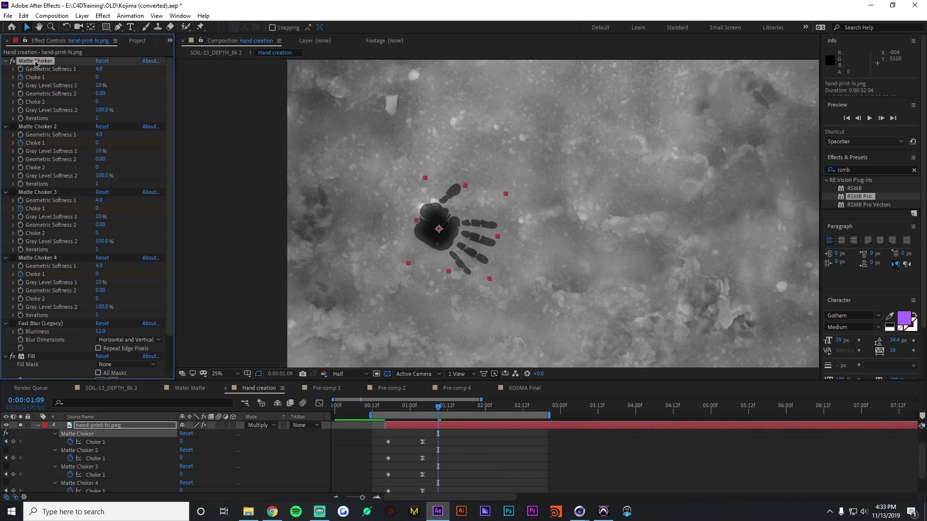
left_click(428, 408)
left_click_drag(428, 410, 378, 408)
left_click(386, 414)
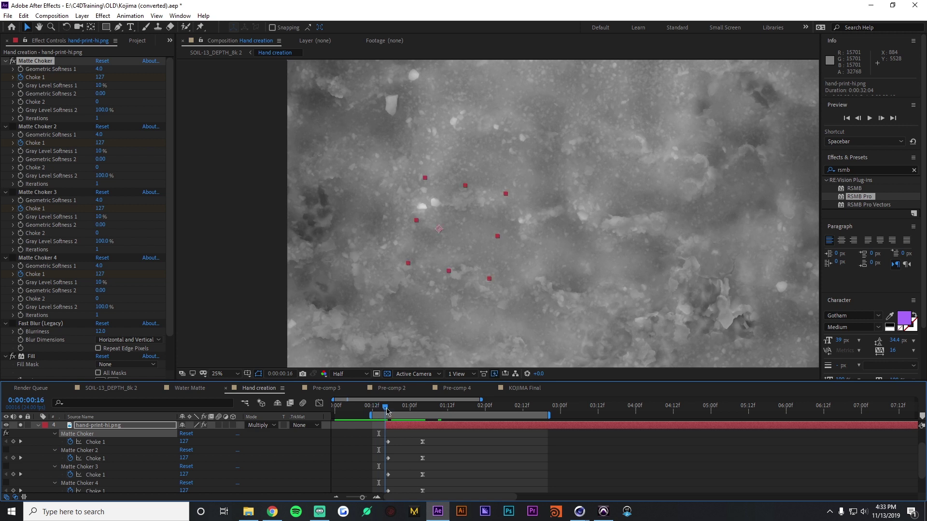
left_click(181, 442)
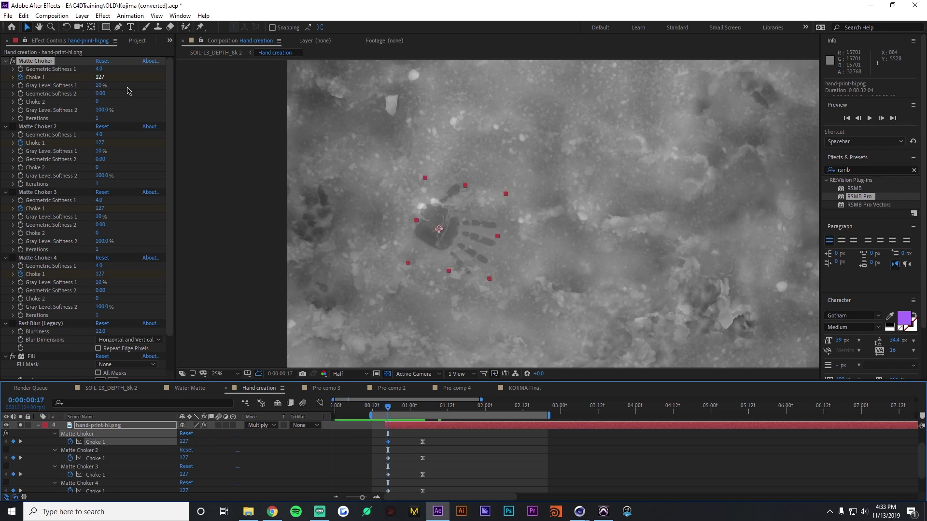
left_click_drag(389, 409, 419, 410)
scroll(479, 238, "up", 2)
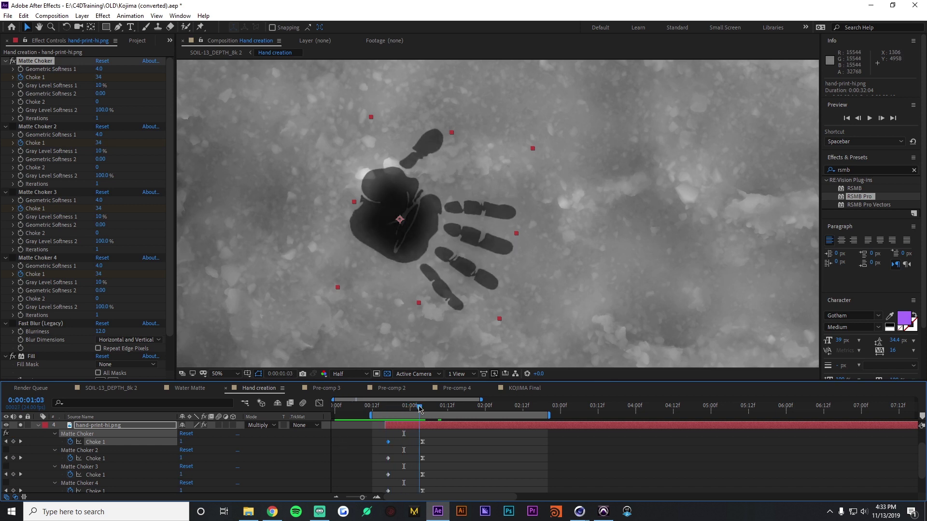
- Enable Matte Choker 2 and Fast Blur (Legacy), scrubbing to check the softened print
left_click(13, 127)
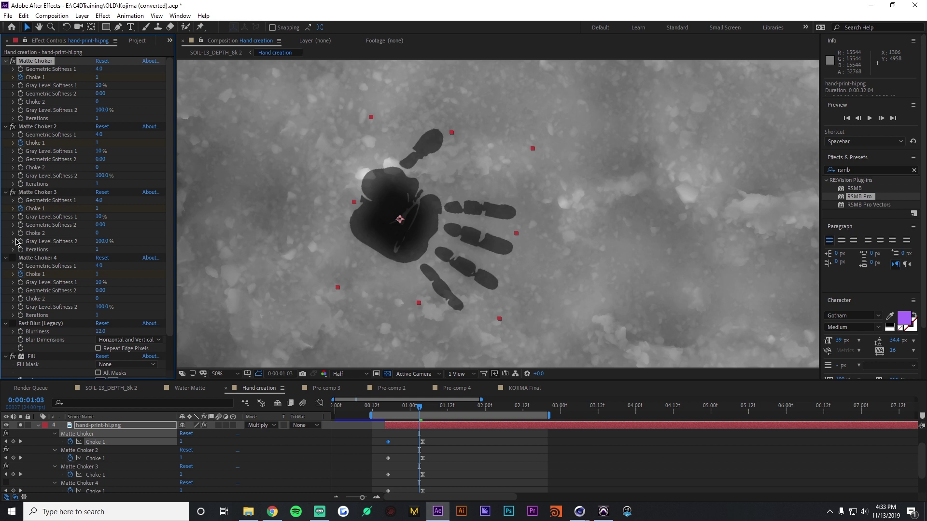
left_click_drag(418, 407, 397, 409)
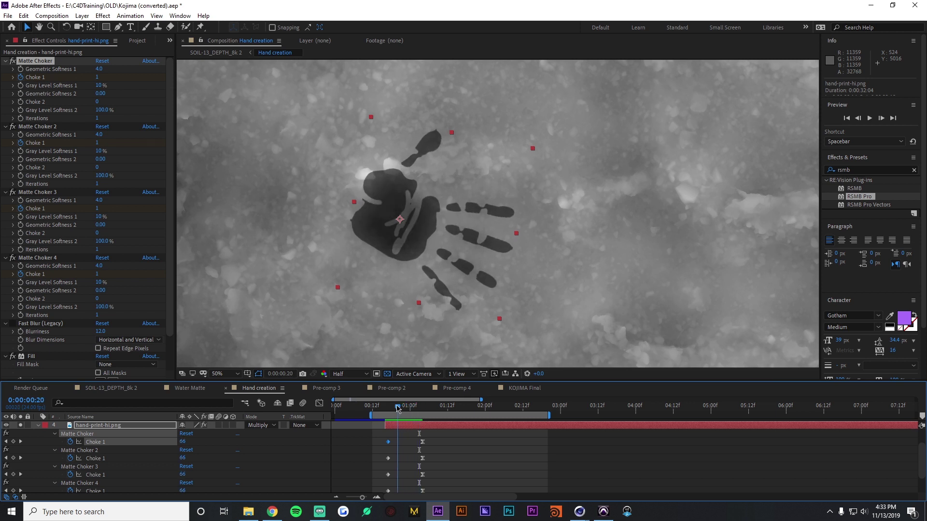
left_click(13, 324)
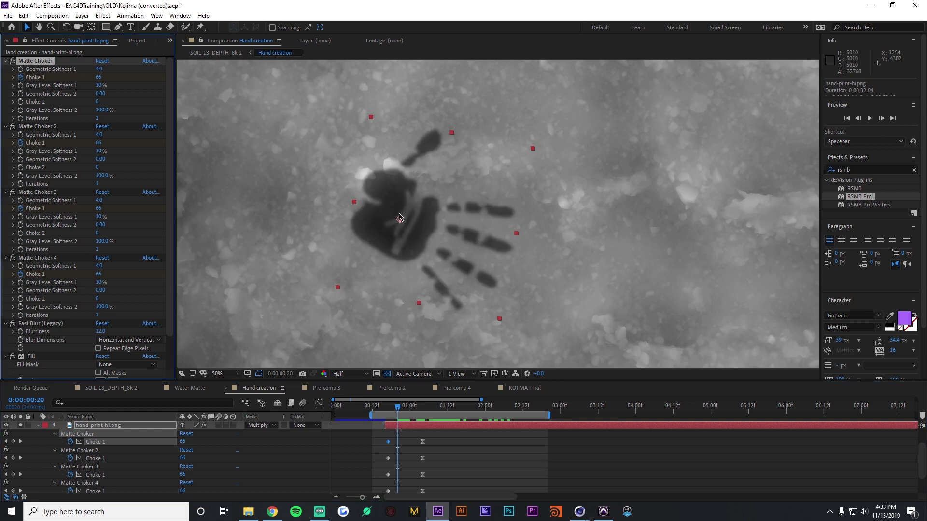
left_click_drag(397, 405, 419, 406)
- Show Dark Gray Solid 1's Opacity keyframes (70% to 86%) and scrub between 0:00:00:22 and 0:00:01:06
scroll(437, 448, "up", 1)
left_click(419, 443)
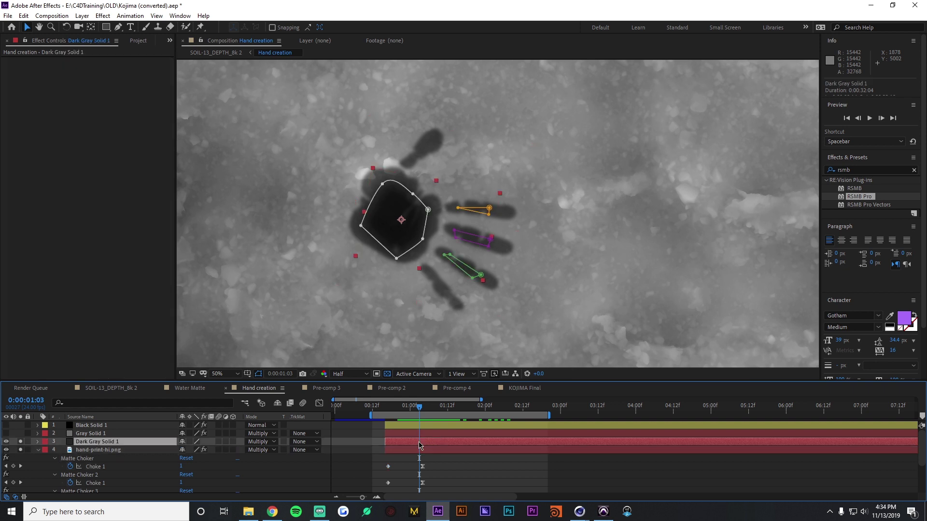
key("t")
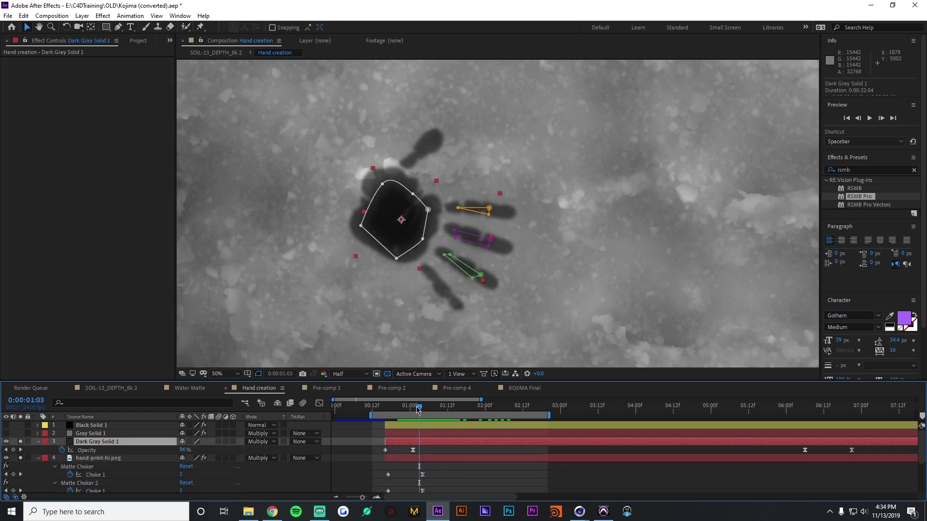
left_click_drag(418, 409, 403, 407)
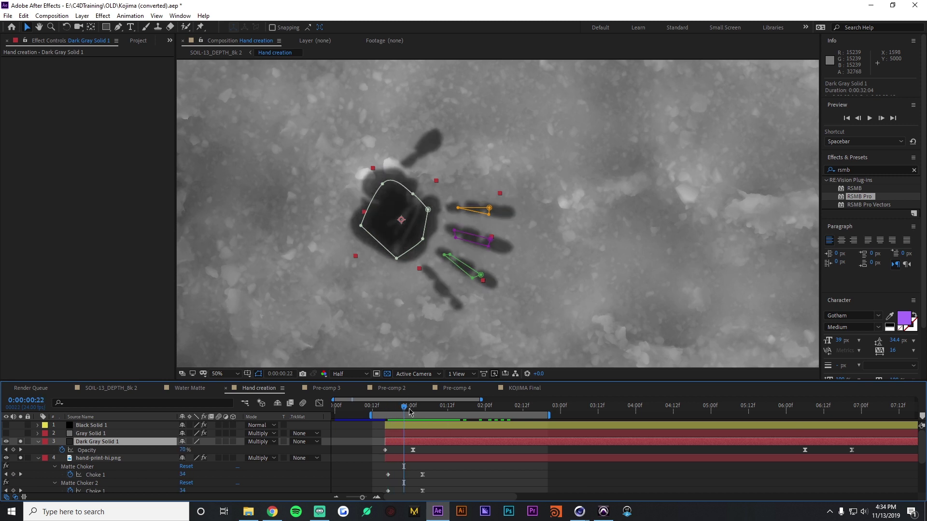
mouse_move(409, 411)
left_mouse_down()
mouse_move(427, 409)
mouse_move(384, 407)
mouse_move(423, 408)
left_mouse_up()
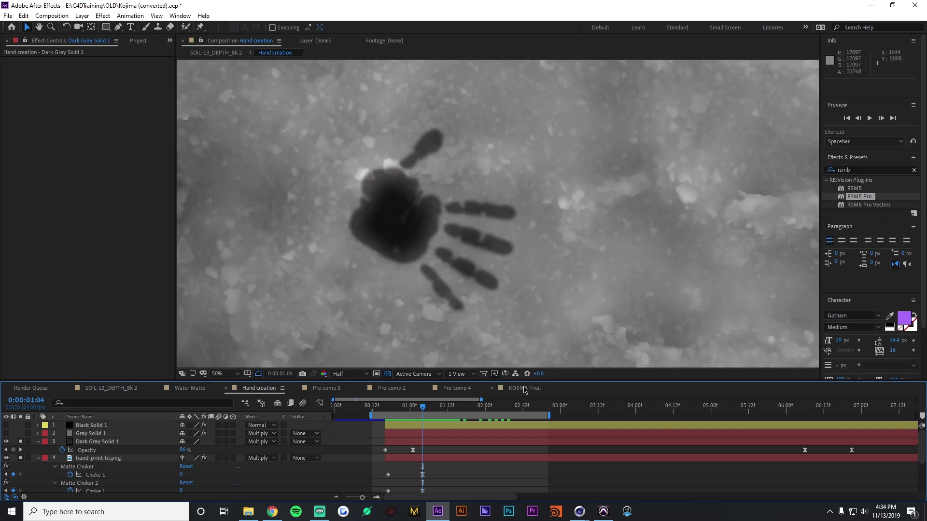
left_click(525, 389)
mouse_move(502, 408)
left_mouse_down()
mouse_move(475, 409)
mouse_move(491, 409)
left_mouse_up()
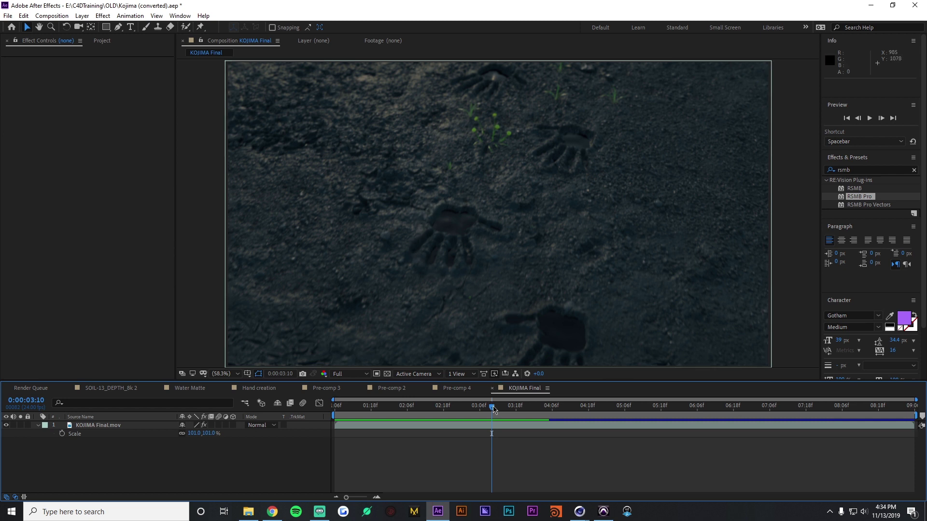
left_click_drag(492, 408, 464, 410)
left_click(456, 388)
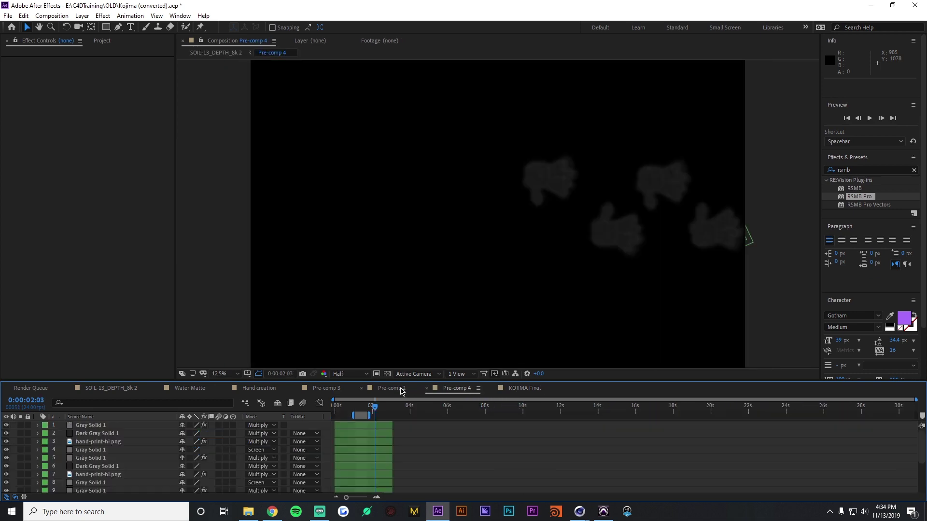
double_click(399, 471)
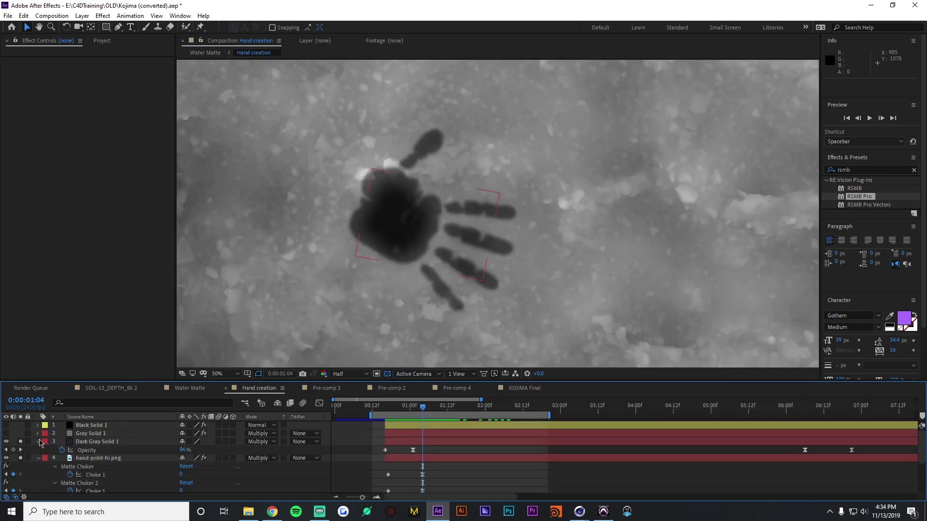
left_click(88, 435)
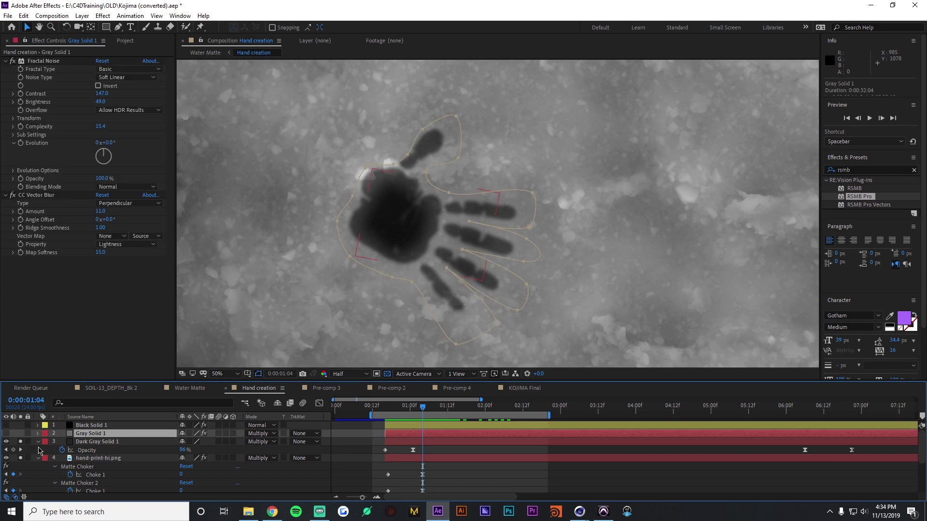
left_click(38, 449)
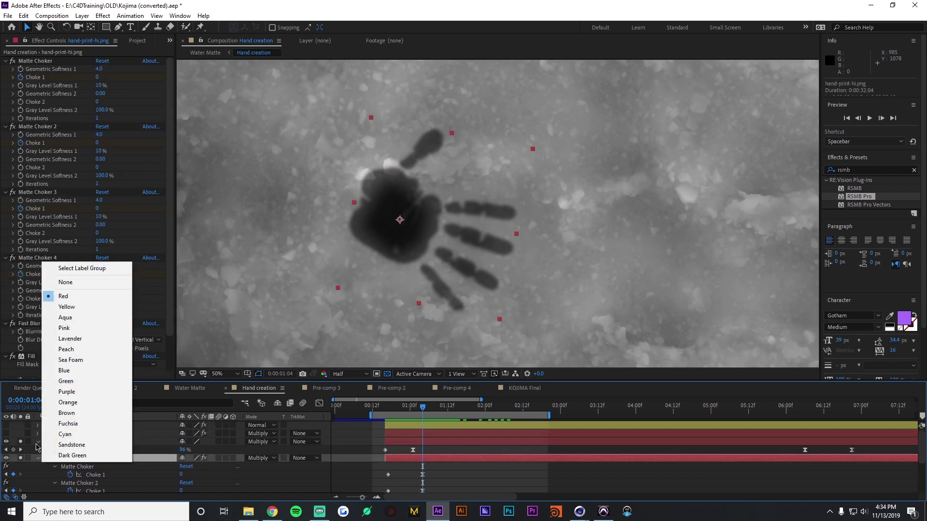
- Collapse the layer properties, make Gray Solid 1 visible, and unsolo the hand print layers
left_click(38, 443)
left_click(37, 450)
left_click(92, 459)
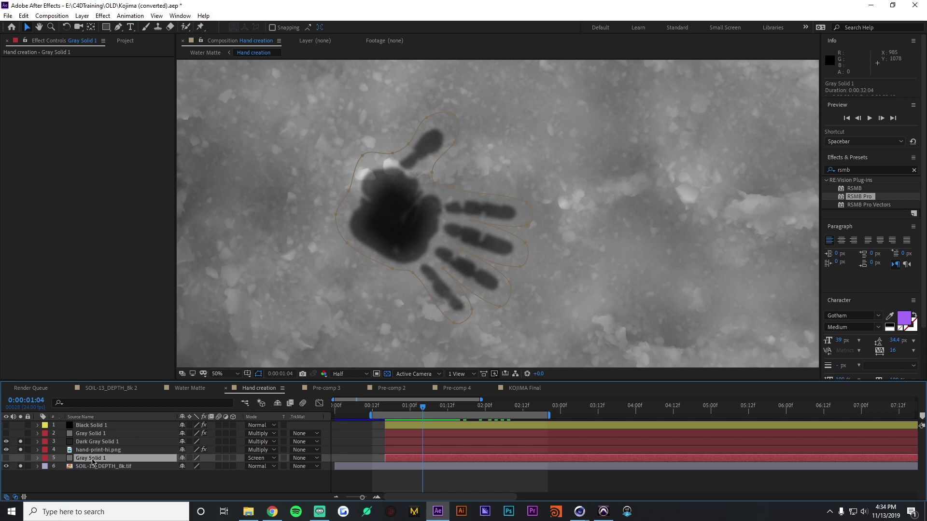
left_click(6, 458)
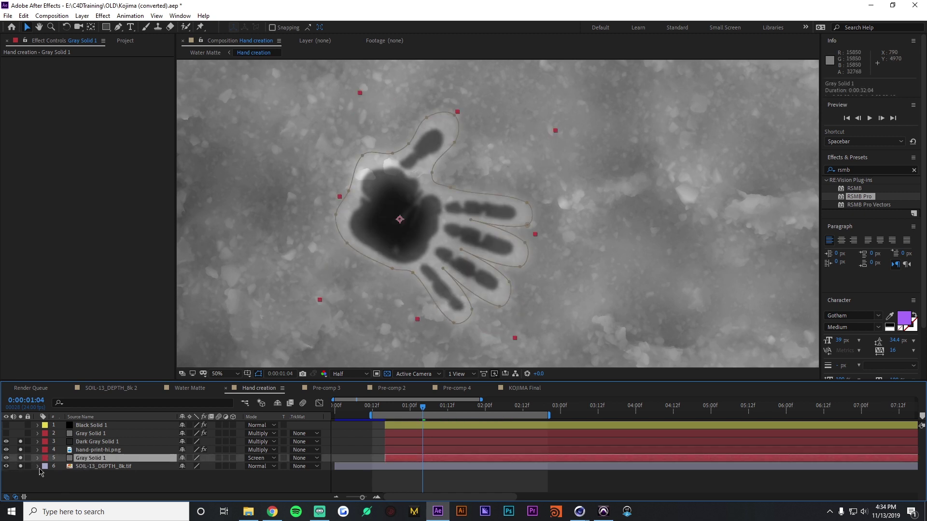
left_click_drag(21, 441, 21, 449)
left_click(132, 486)
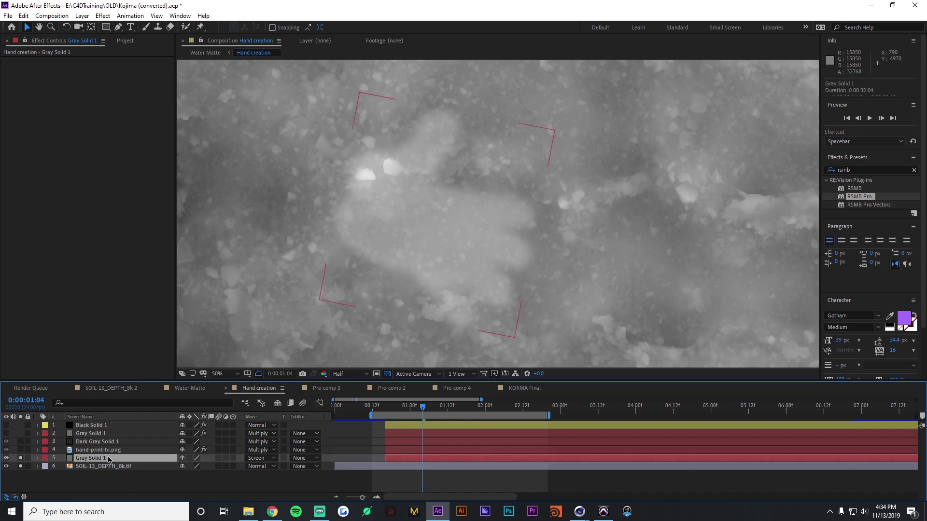
left_click(109, 459)
- Toggle the hand print solo to compare, then re-solo hand print and Dark Gray Solid 1
left_click(21, 450)
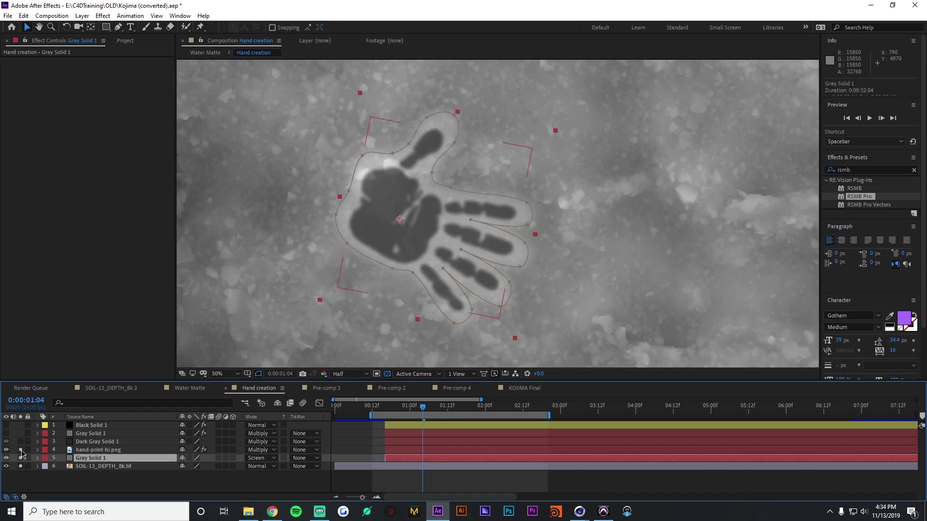
left_click(20, 450)
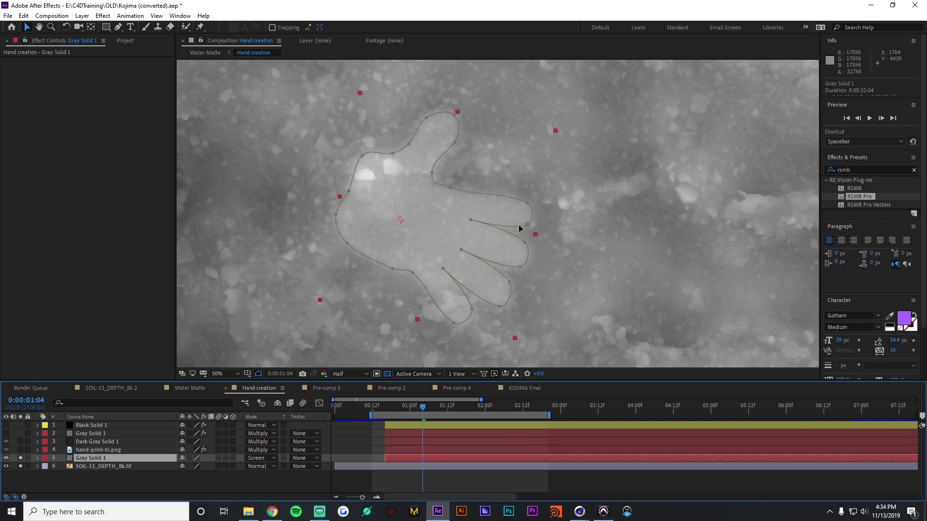
left_click(93, 486)
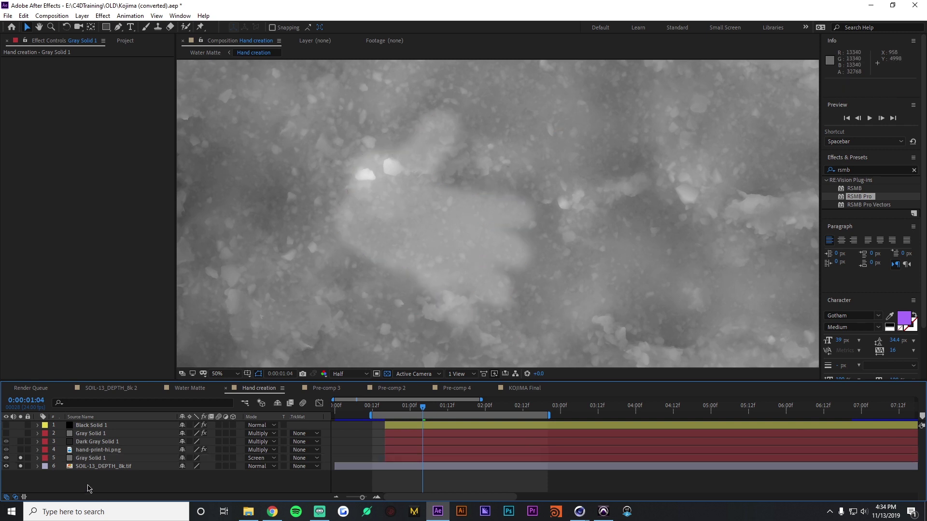
left_click(105, 462)
left_click(21, 450)
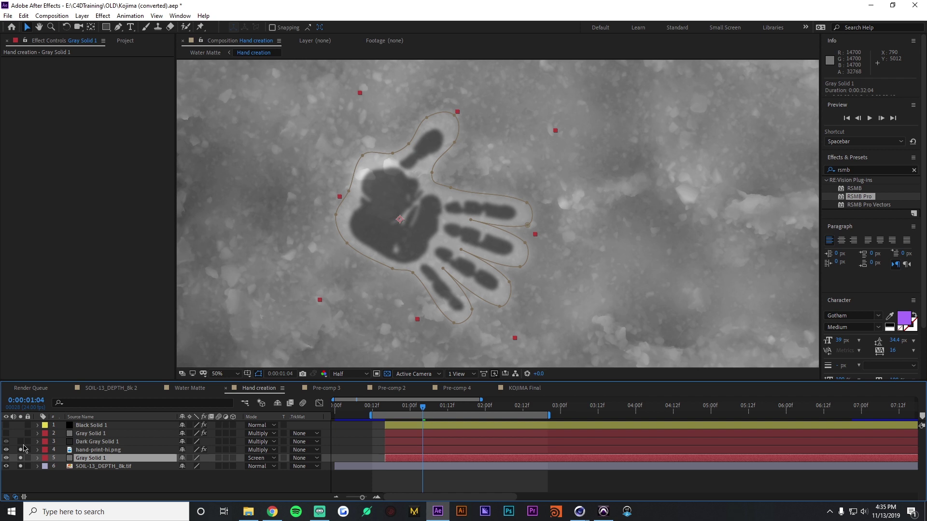
left_click(21, 442)
left_click(85, 462, "ctrl")
left_click(86, 462)
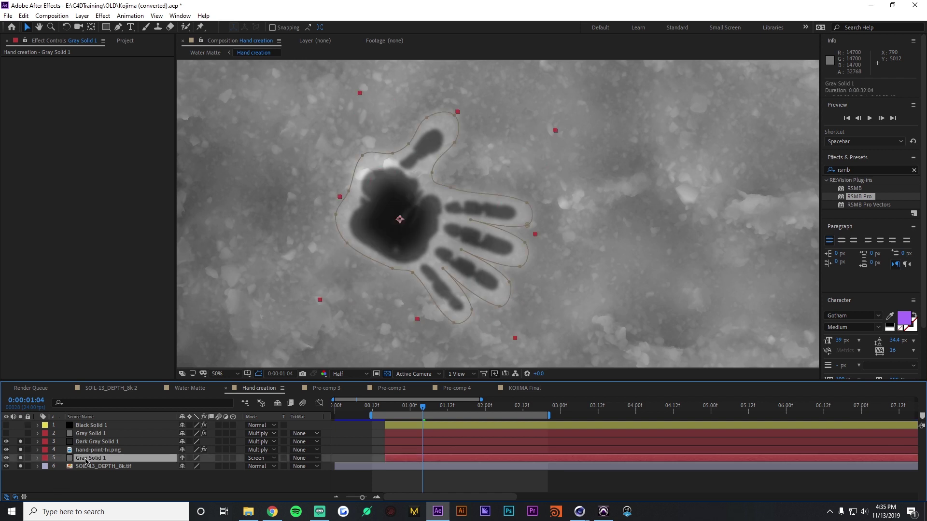
- Reveal Gray Solid 1's Mask Expansion and Opacity keyframes and scrub the halo across frames
key("u")
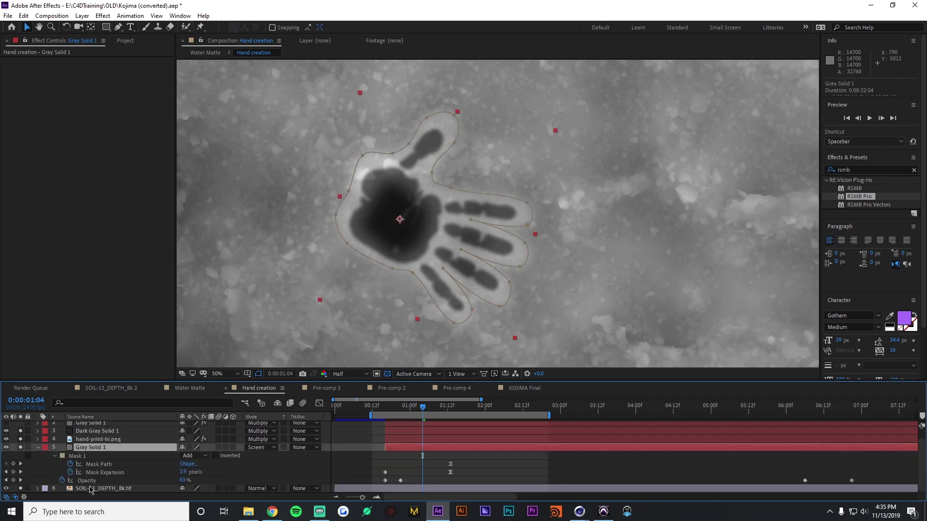
left_click(101, 474)
left_click_drag(427, 410, 395, 409)
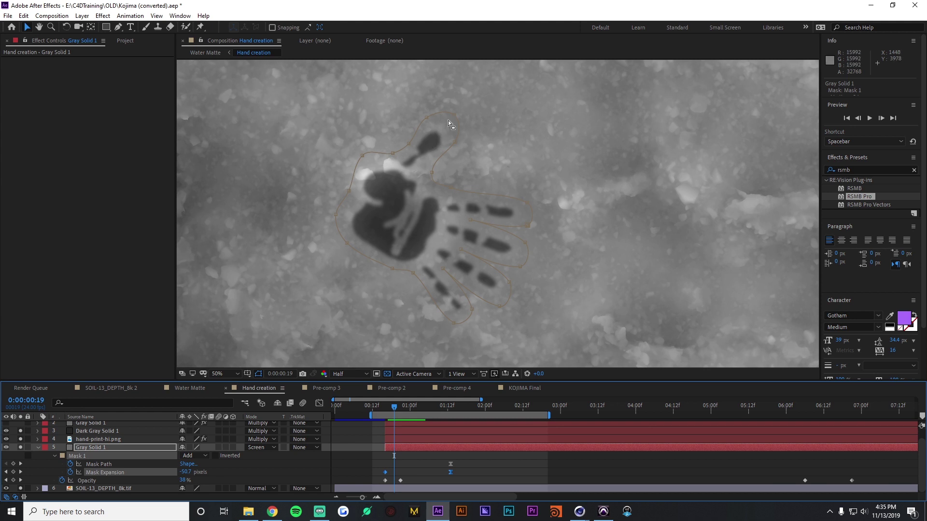
left_click_drag(394, 411, 423, 413)
scroll(99, 437, "up", 1)
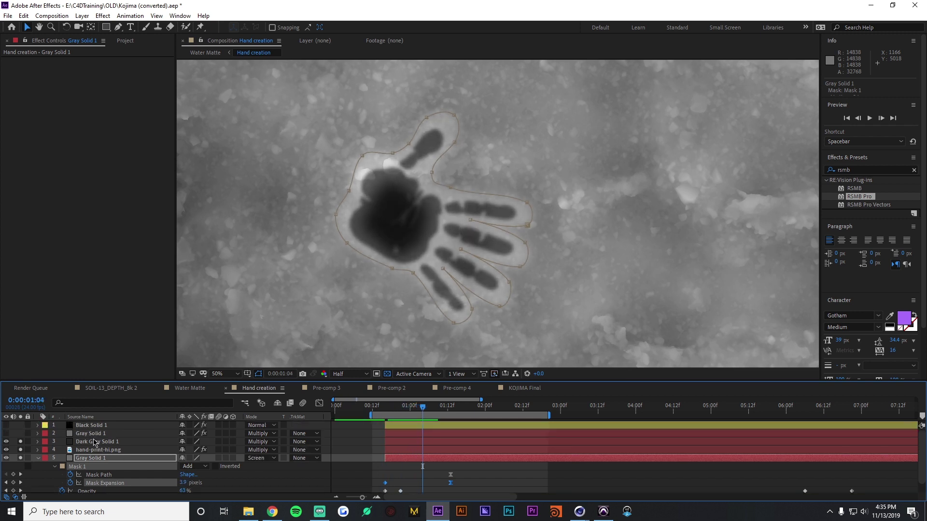
- Solo and select layer 2 Gray Solid 1, scrubbing to a later frame
left_click(20, 434)
left_click(20, 434)
left_click(20, 433)
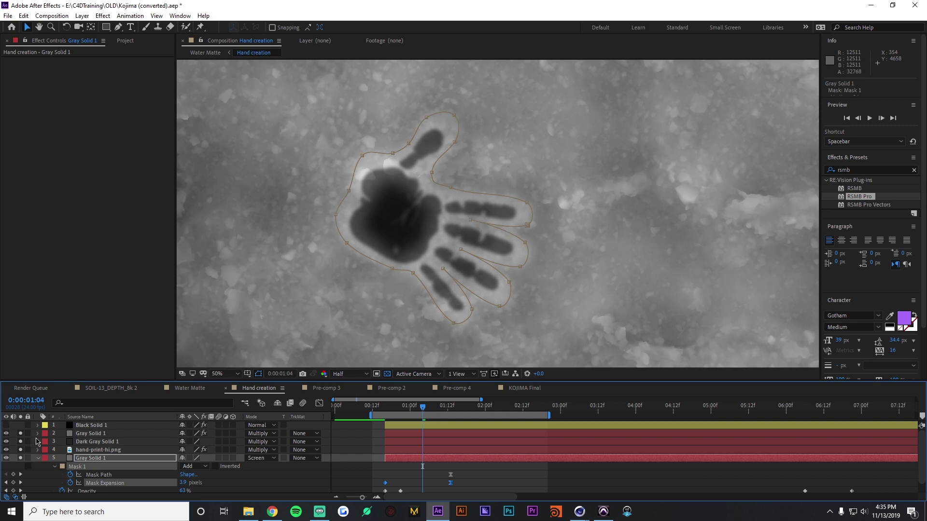
left_click(96, 434)
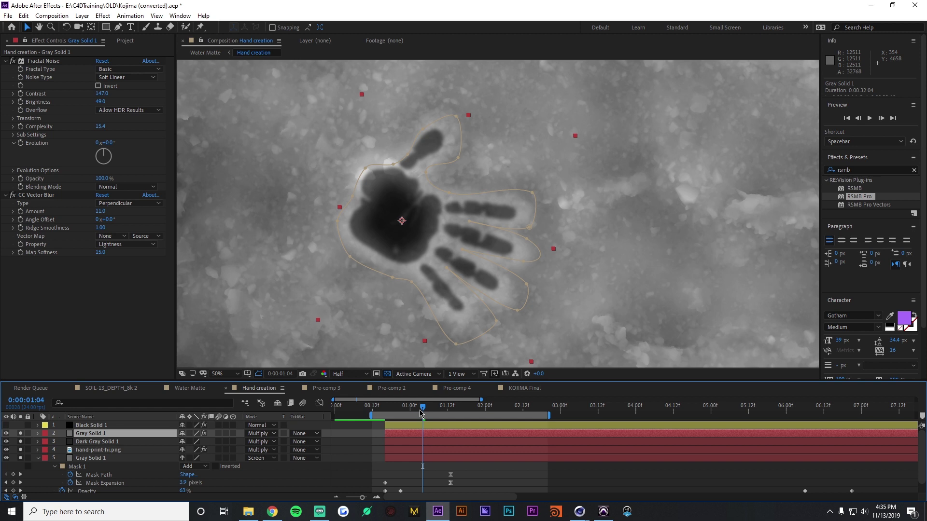
mouse_move(422, 408)
left_mouse_down()
mouse_move(430, 412)
mouse_move(390, 418)
mouse_move(419, 413)
left_mouse_up()
- Inspect its Fractal Noise effect, scrub the textured print, then switch to KOJIMA Final
left_click(47, 62)
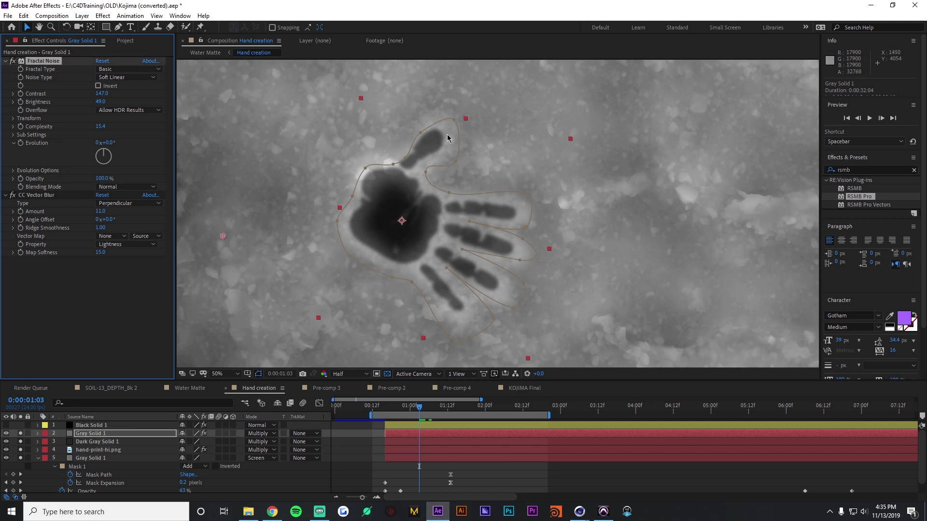
mouse_move(419, 411)
left_mouse_down()
mouse_move(386, 409)
mouse_move(432, 407)
mouse_move(435, 396)
mouse_move(405, 409)
mouse_move(412, 409)
left_mouse_up()
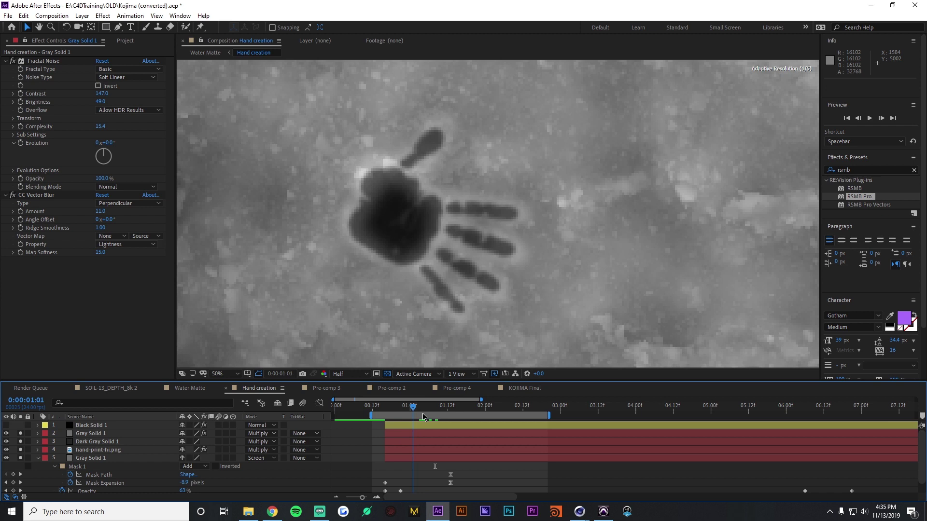
left_click(524, 388)
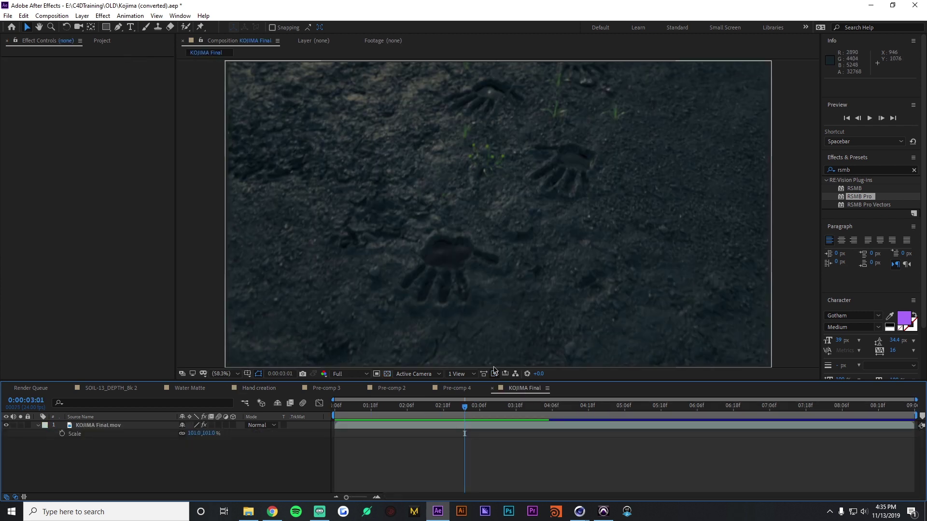
- Check KOJIMA Final.mov's RSMB Pro effect, then inspect the print between 0:00:02:20 and 2:23 at 100%
left_click(110, 425)
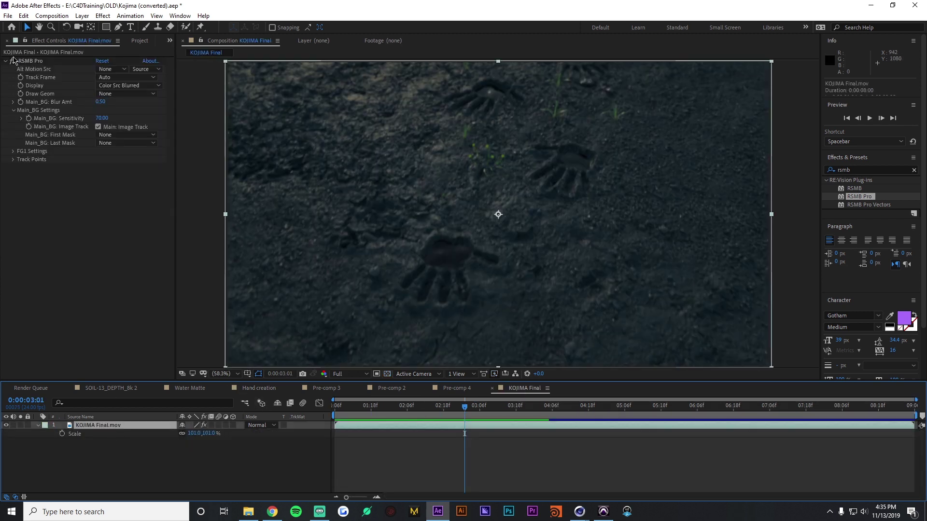
left_click(12, 61)
left_click(491, 459)
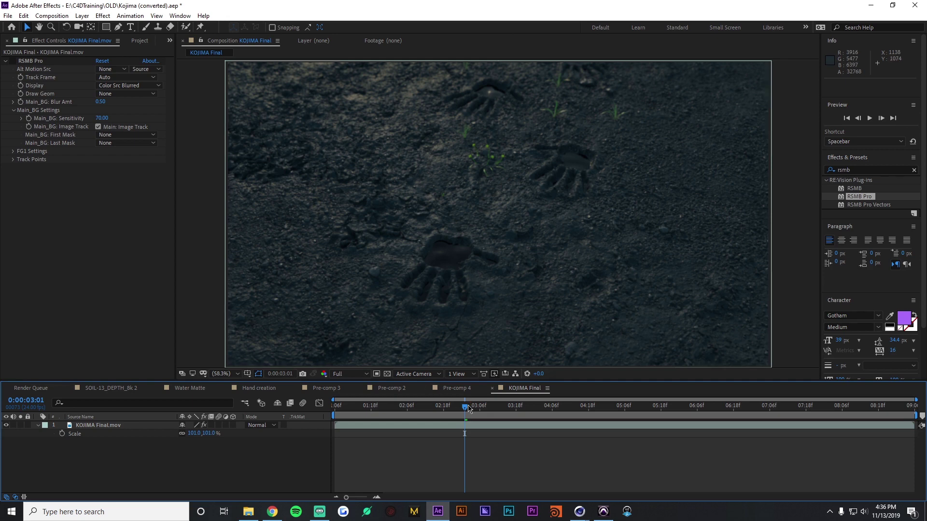
scroll(588, 167, "up", 2)
scroll(588, 167, "up", 1)
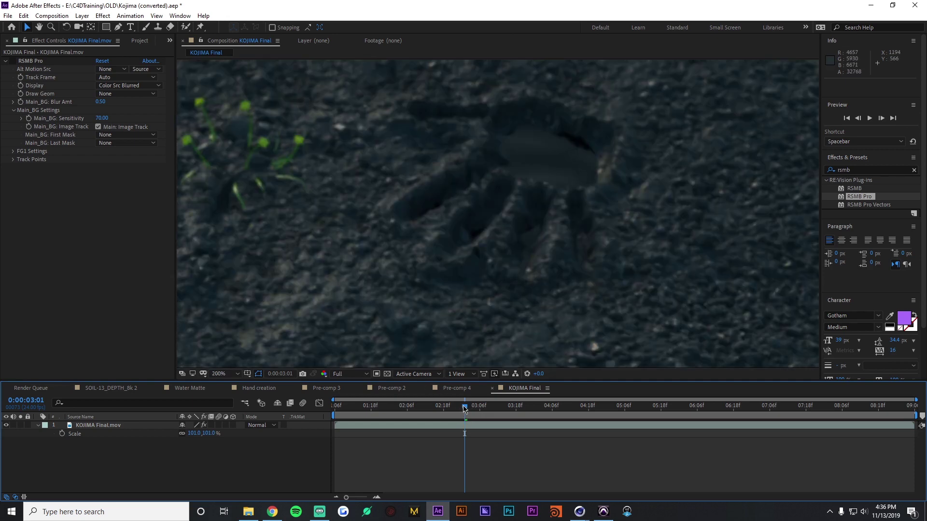
left_click_drag(465, 409, 440, 407)
key("comma")
scroll(440, 308, "down", 4)
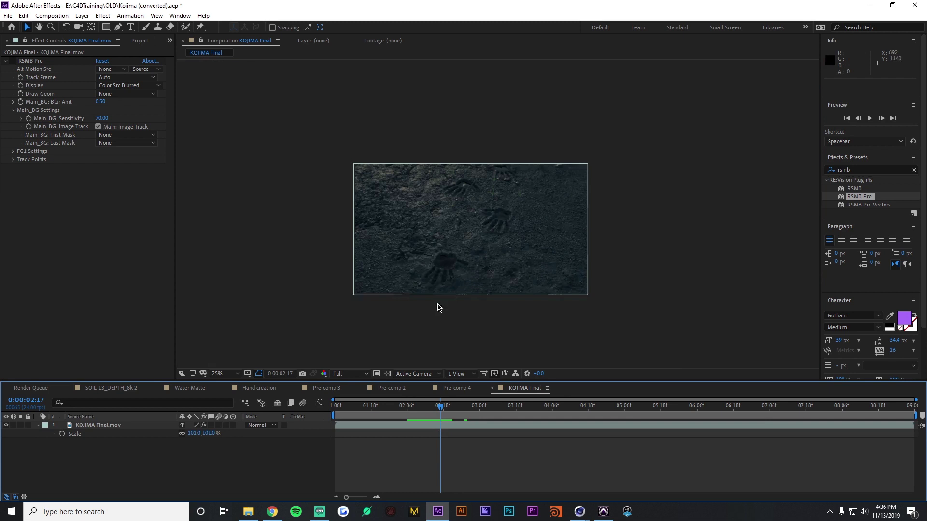
scroll(439, 307, "up", 4)
left_click_drag(440, 407, 464, 405)
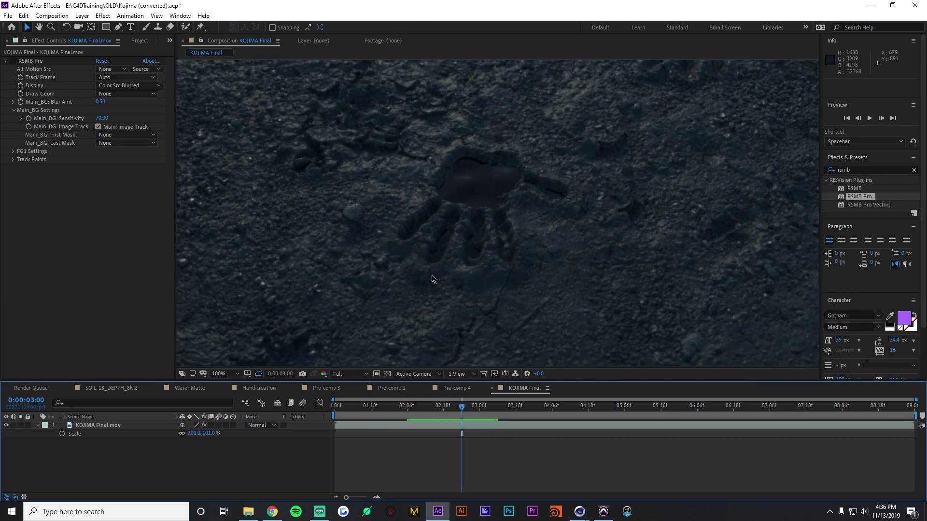
- Scrub from about three seconds to 0:00:06:12 at 50% zoom reviewing the handprints
left_click_drag(461, 411, 537, 409)
key("comma")
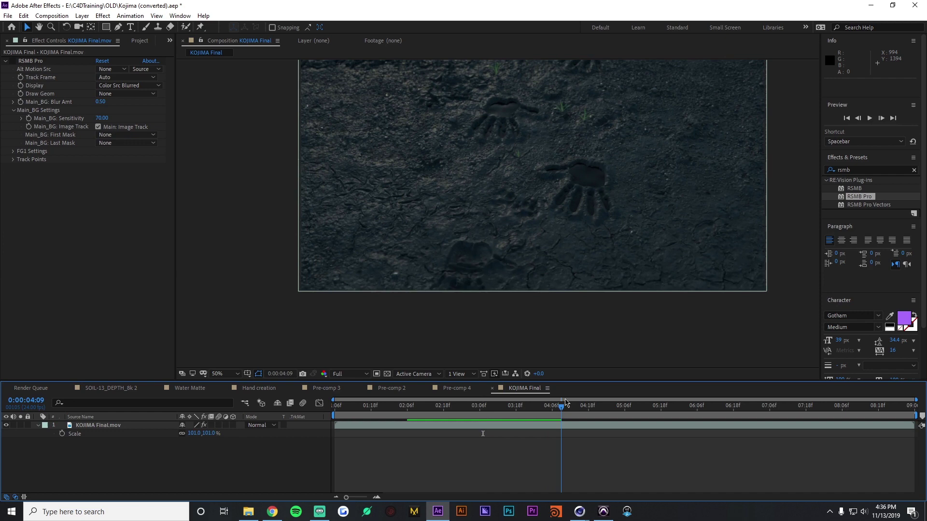
left_click_drag(566, 402, 715, 357)
scroll(574, 138, "up", 1)
mouse_move(716, 406)
left_mouse_down()
mouse_move(687, 407)
mouse_move(741, 409)
mouse_move(703, 409)
mouse_move(716, 410)
left_mouse_up()
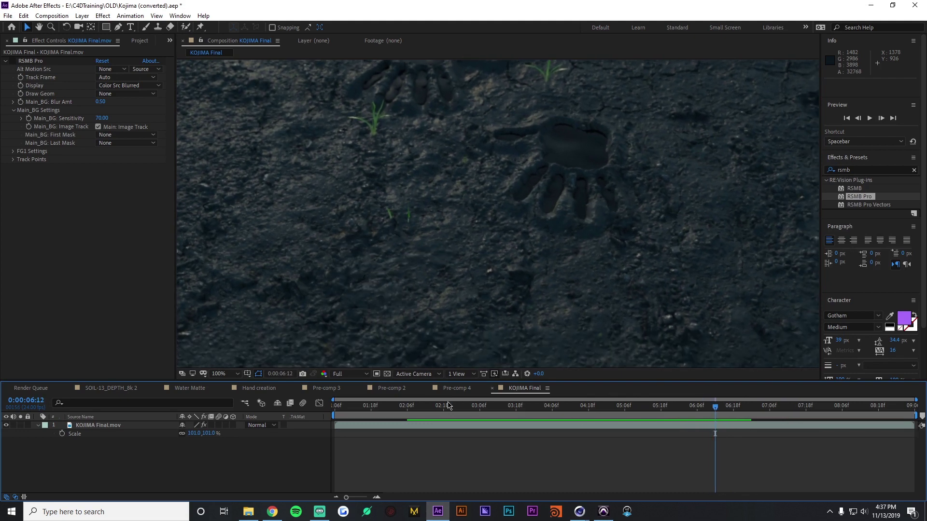
- Open Hand creation and reveal Black Solid 1's 3D Stroke Taper settings
left_click(457, 391)
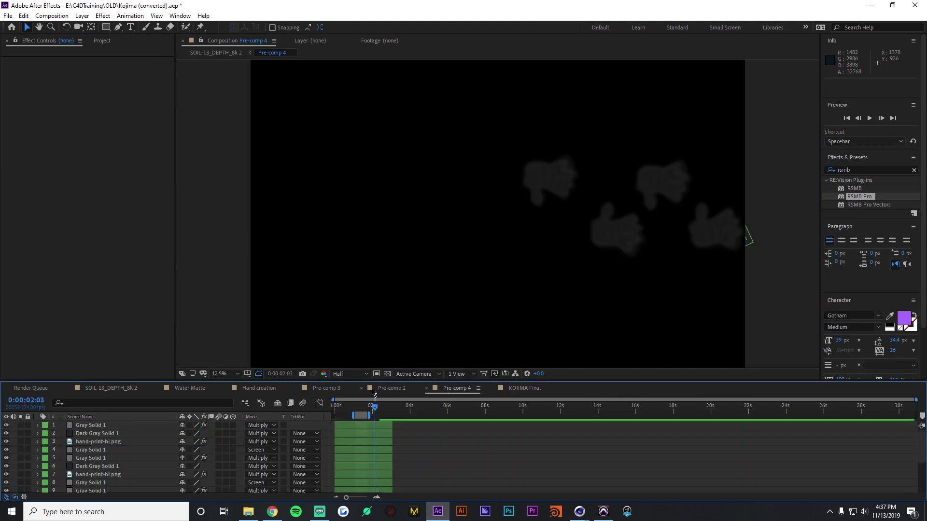
left_click(327, 389)
left_click(261, 389)
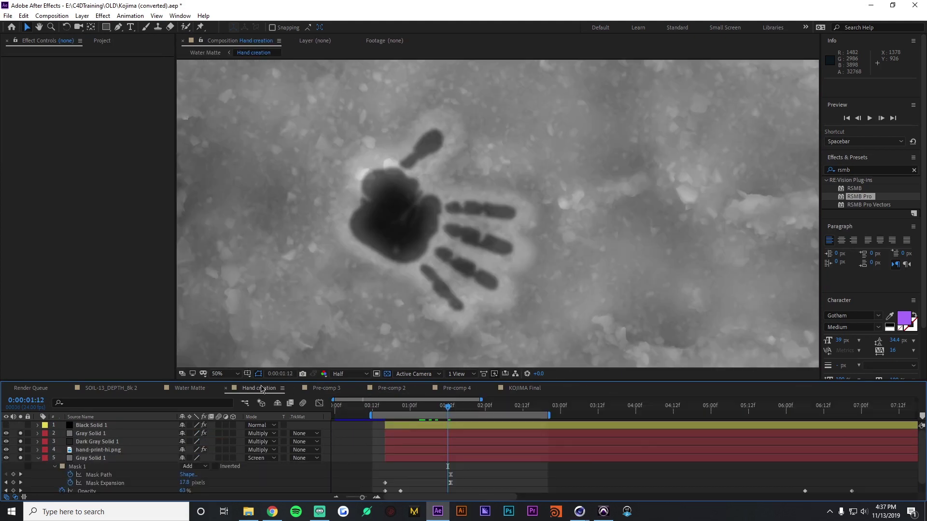
left_click(426, 424)
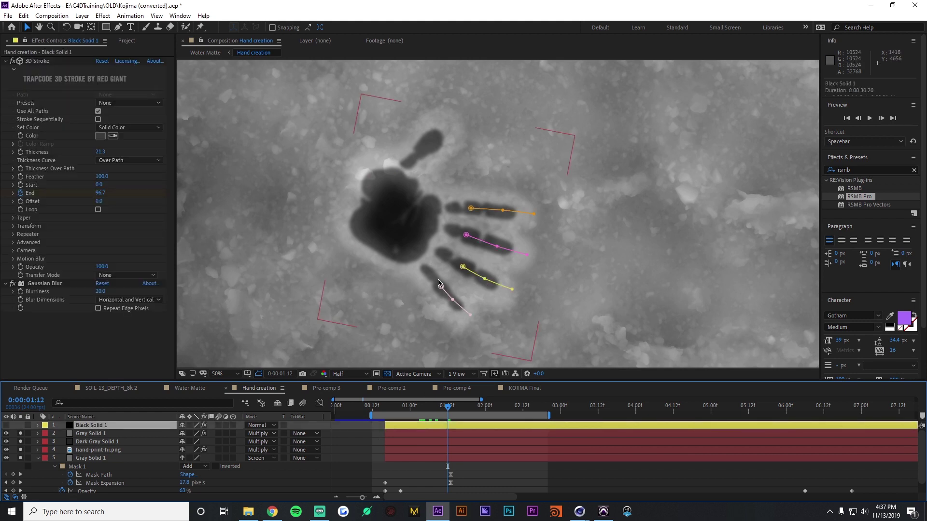
left_click(6, 425)
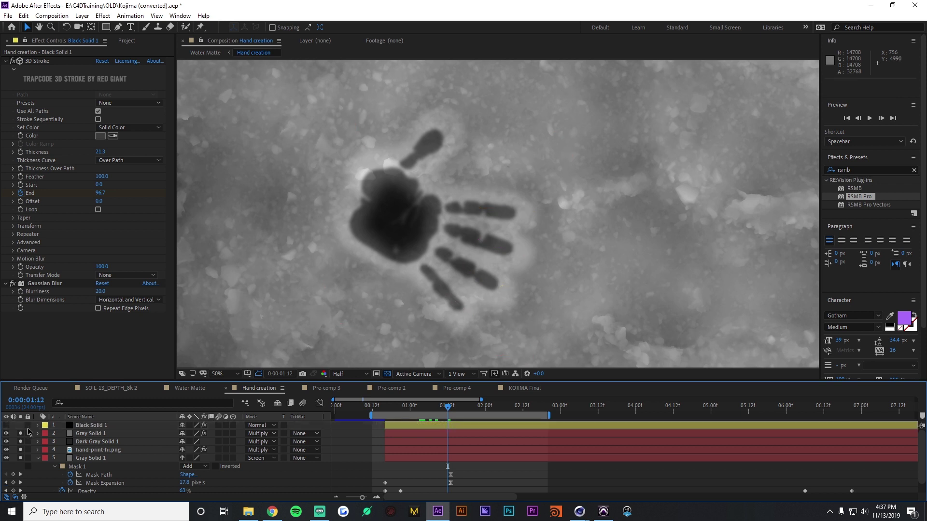
left_click(437, 426)
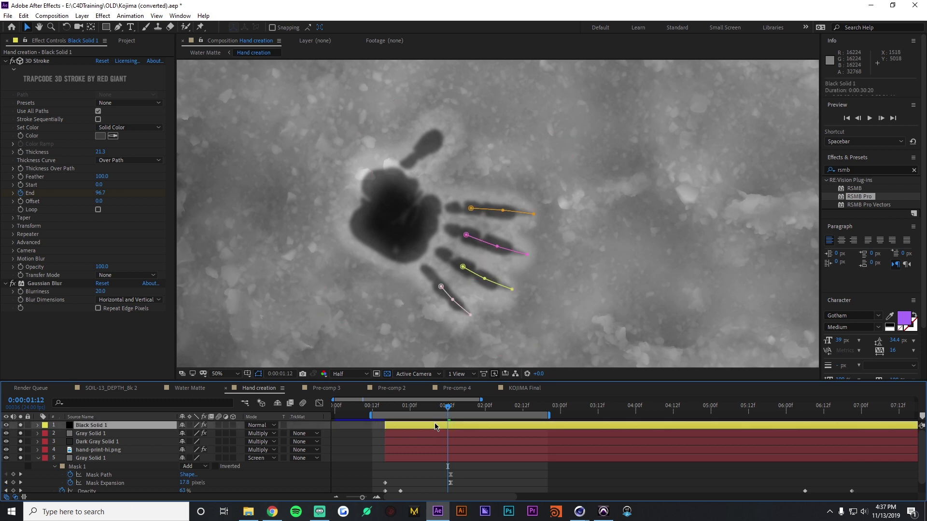
left_click(13, 218)
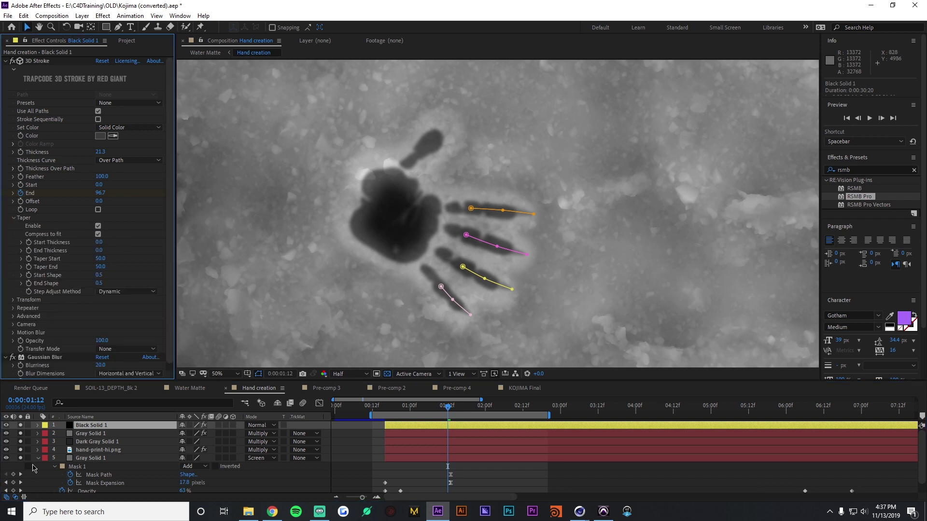
- Solo only the finger-stroke layer, go back to 0:00:00:14, and play a preview
left_click_drag(20, 433, 22, 459)
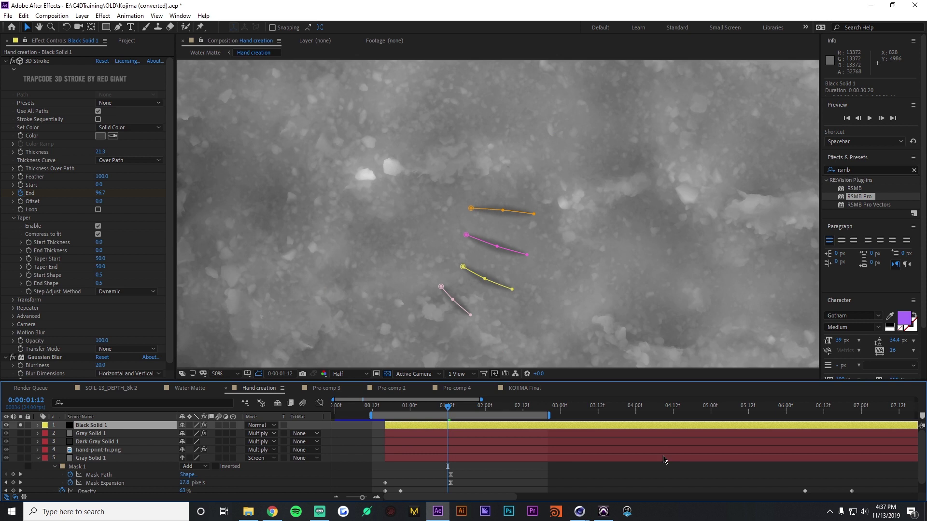
left_click(526, 303)
left_click_drag(442, 414, 379, 414)
key("space")
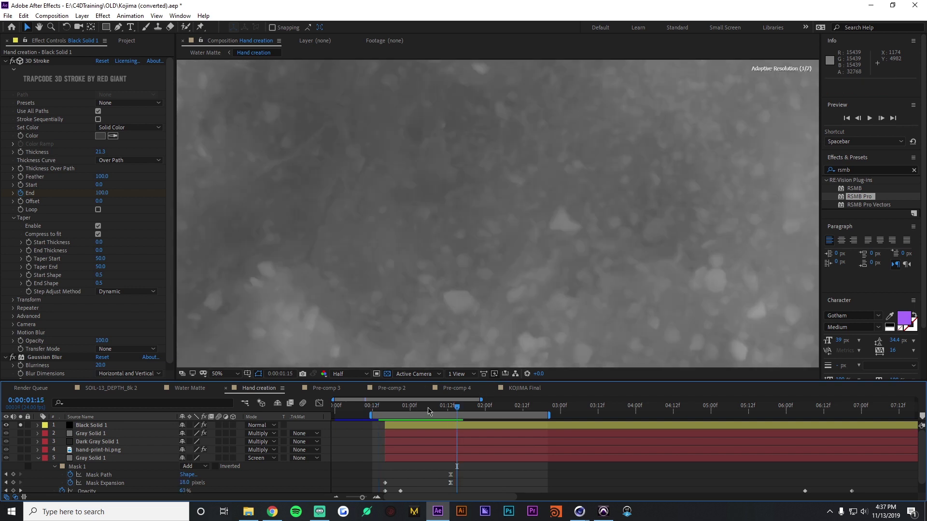
- Set the work area to 0:00:01:04–0:00:01:17 and preview it
left_click(422, 407)
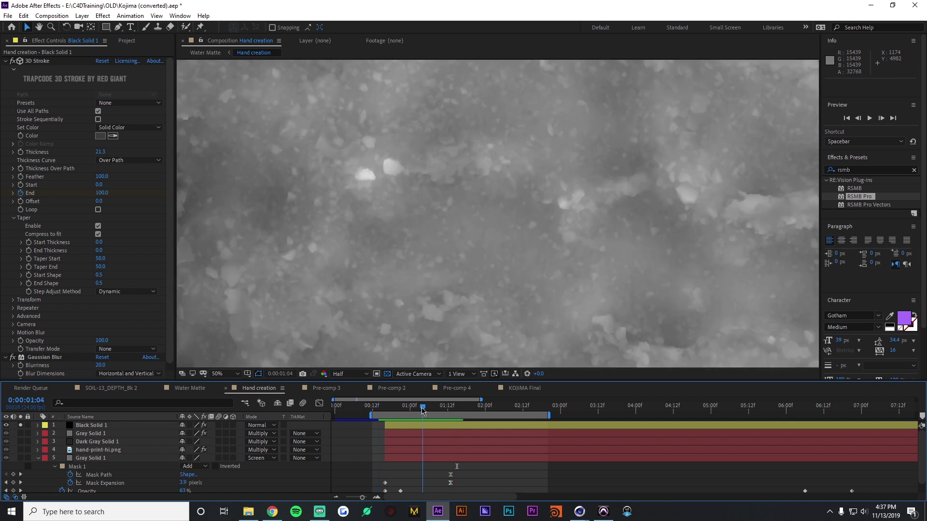
key("b")
left_click(463, 408)
key("n")
key("space")
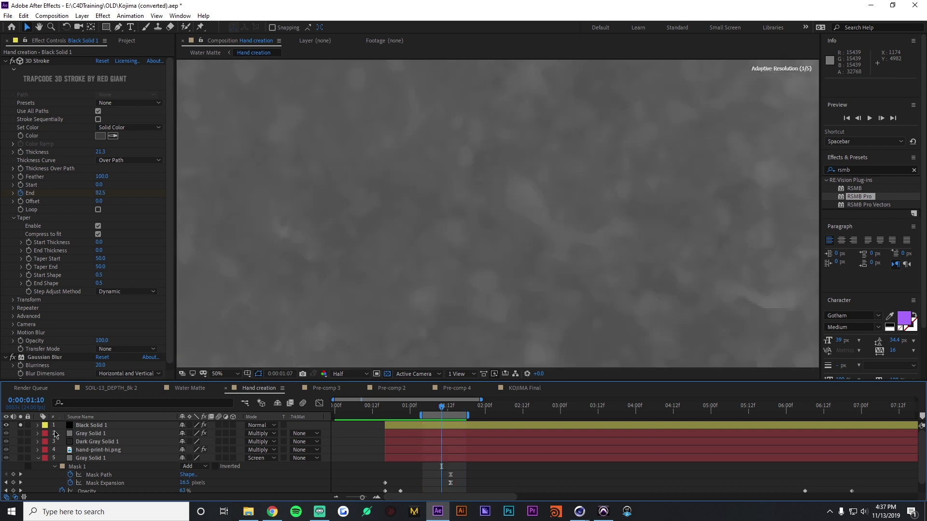
key("space")
- Move the work-area start to 0:00:00:13 and replay the preview
left_click_drag(437, 409, 377, 411)
key("b")
key("space")
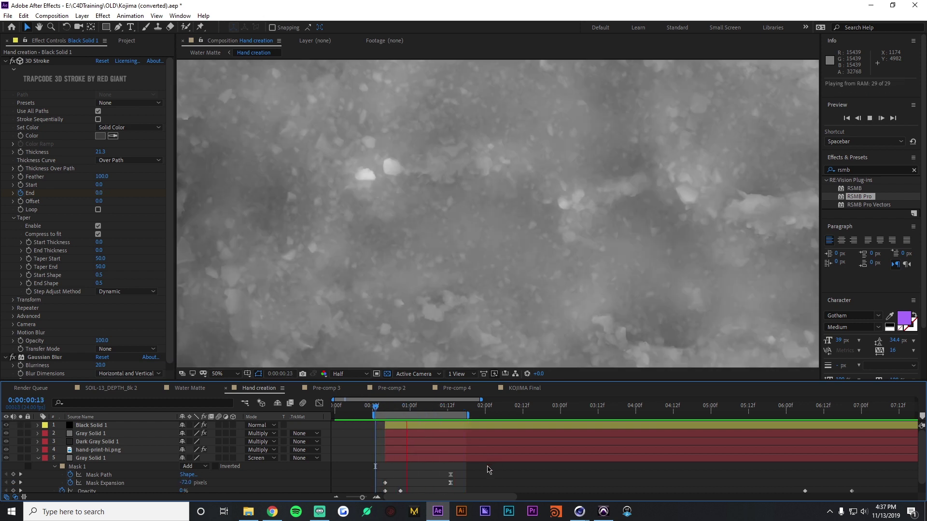
key("space")
scroll(24, 436, "down", 1)
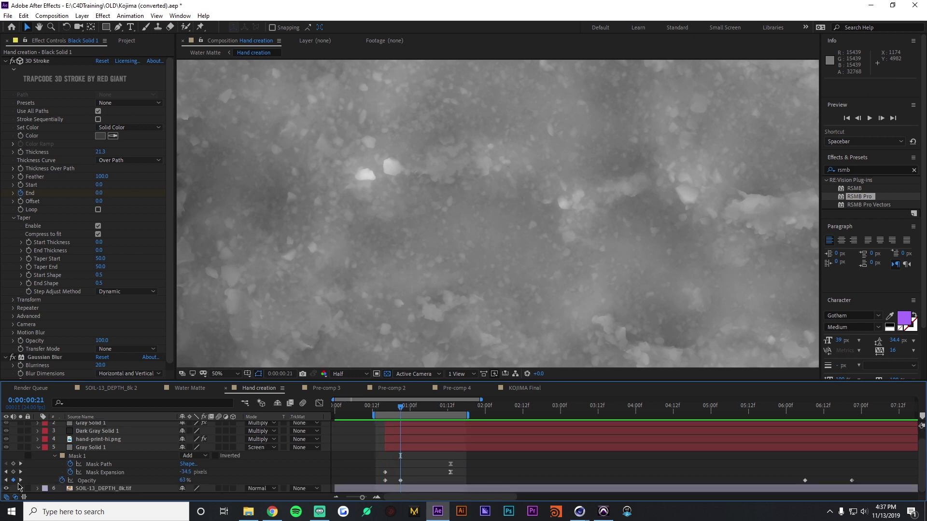
key("space")
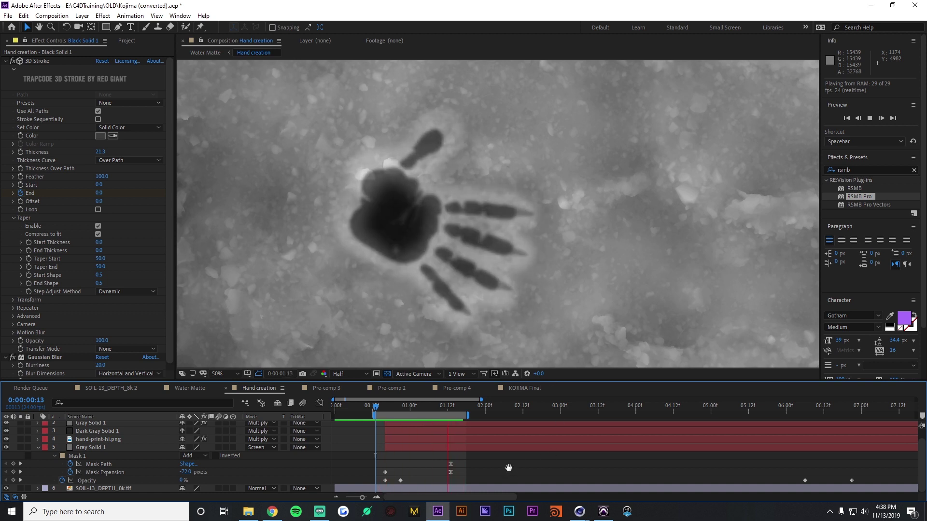
- Scrub near 0:00:01:07 to watch the handprint mask expand
scroll(486, 309, "up", 2)
scroll(488, 242, "up", 1)
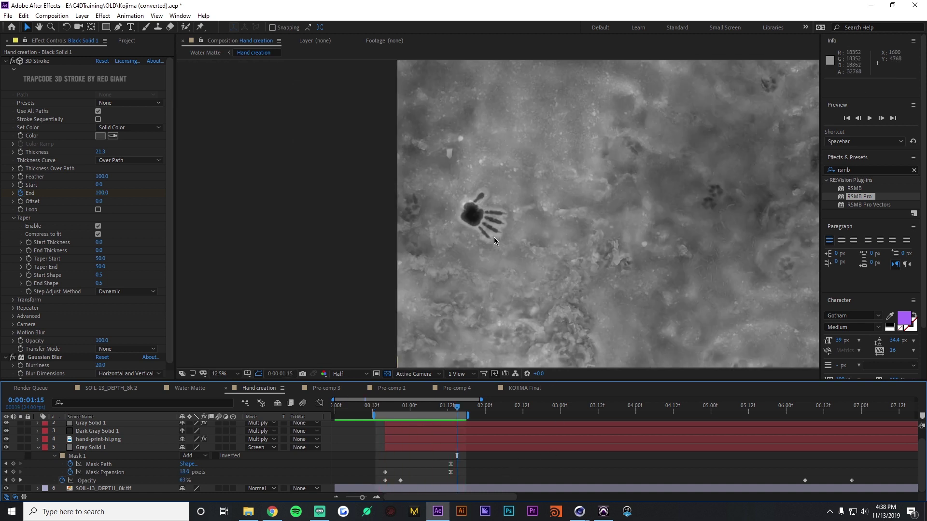
scroll(494, 240, "up", 1)
mouse_move(456, 413)
left_mouse_down()
mouse_move(392, 416)
mouse_move(445, 426)
left_mouse_up()
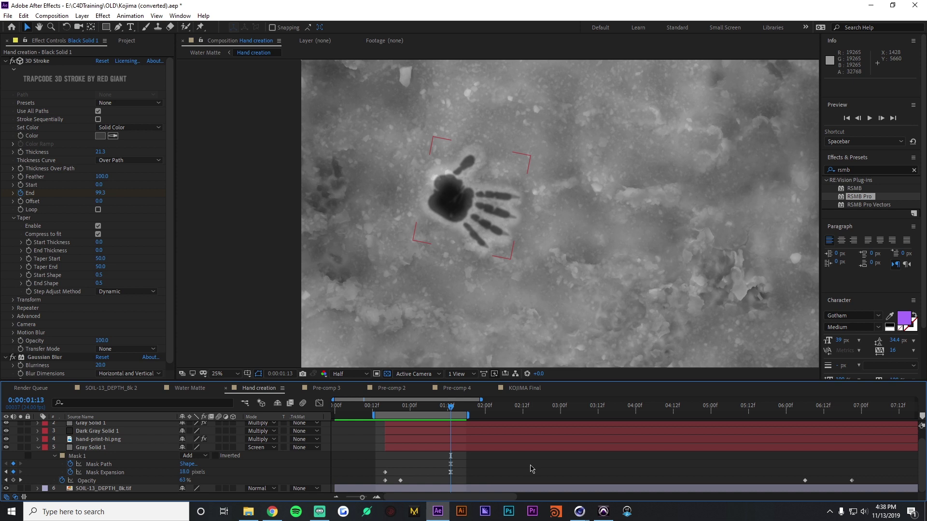
scroll(489, 218, "down", 1)
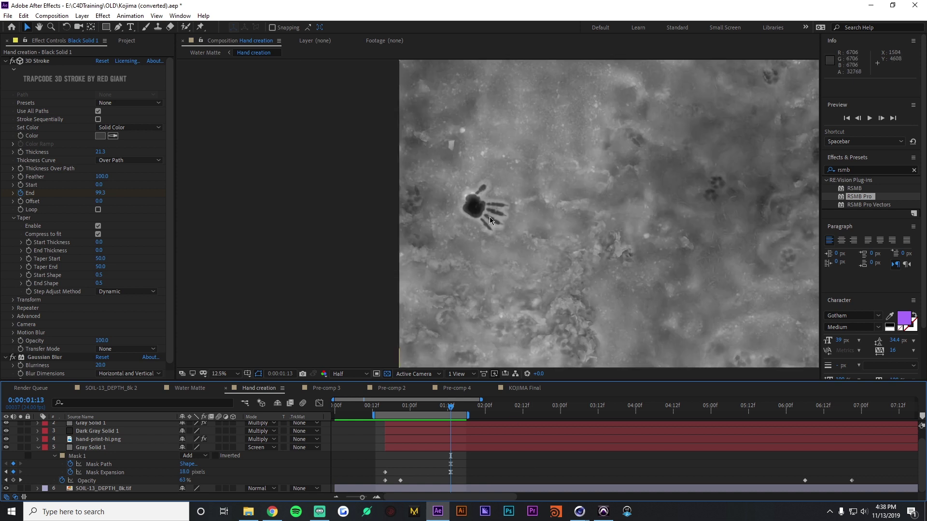
- Duplicate the five hand-creation layers and move the second handprint up and right
left_click(472, 470)
key("u")
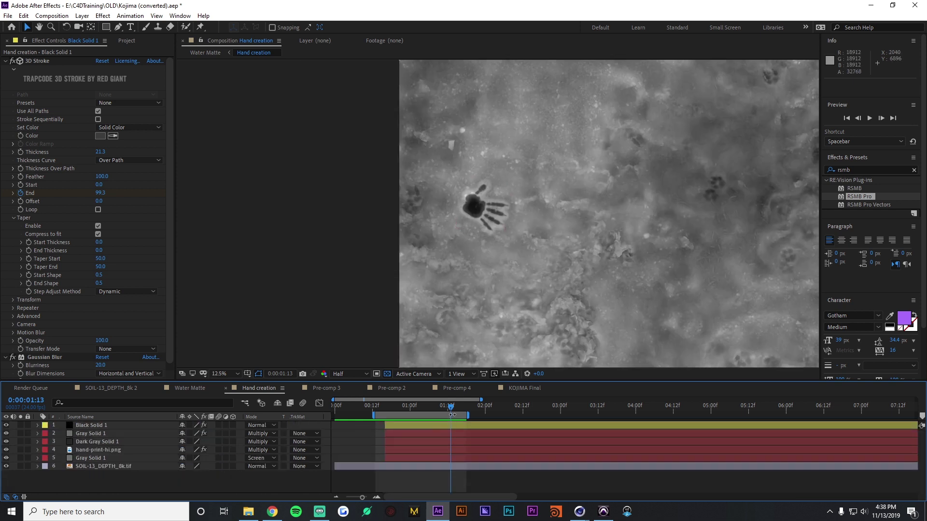
left_click(451, 428)
left_click(436, 465, "shift")
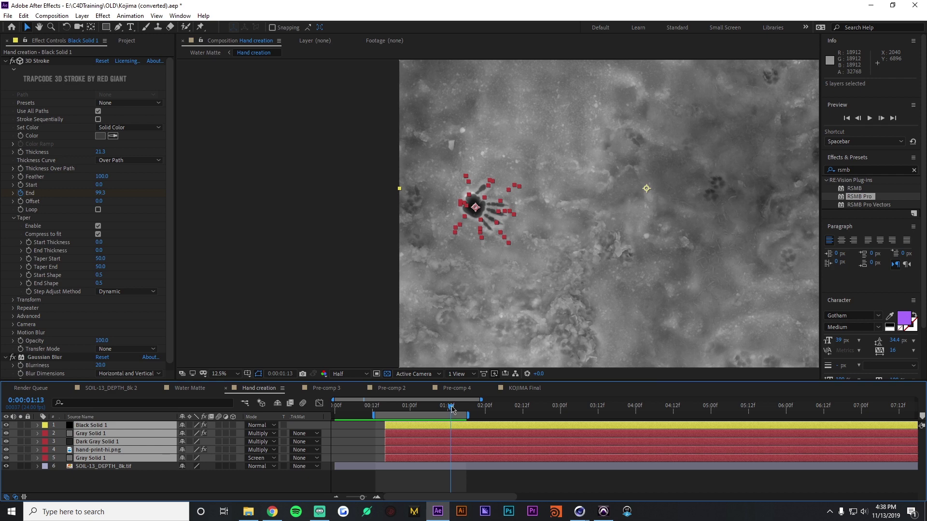
key("ctrl+d")
left_click_drag(140, 444, 110, 431)
left_click_drag(461, 220, 549, 156)
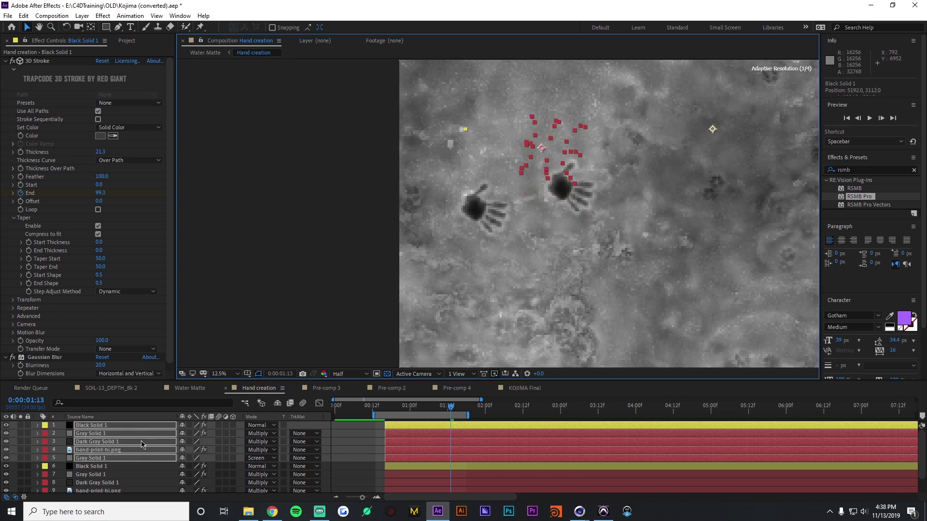
- Flip the duplicated hand layers horizontally with Transform > Flip Horizontal
right_click(140, 432)
mouse_move(175, 213)
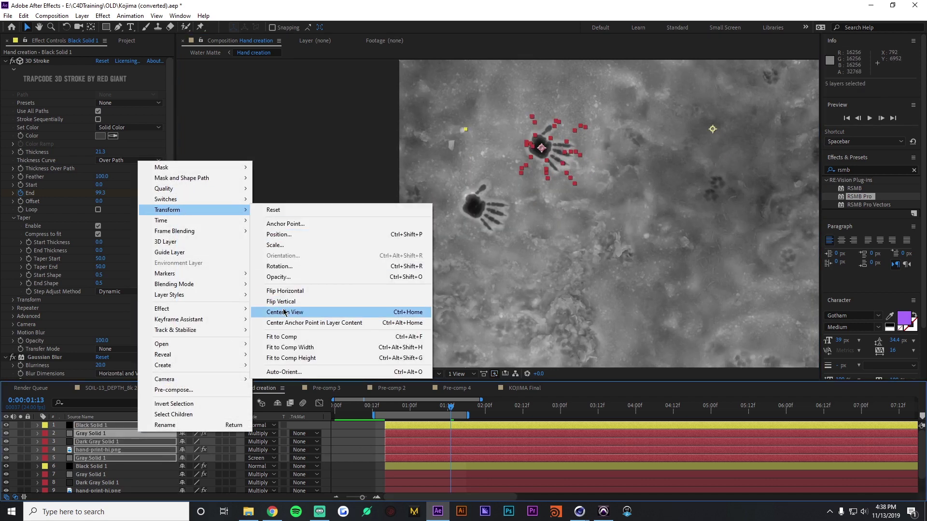
left_click(290, 304)
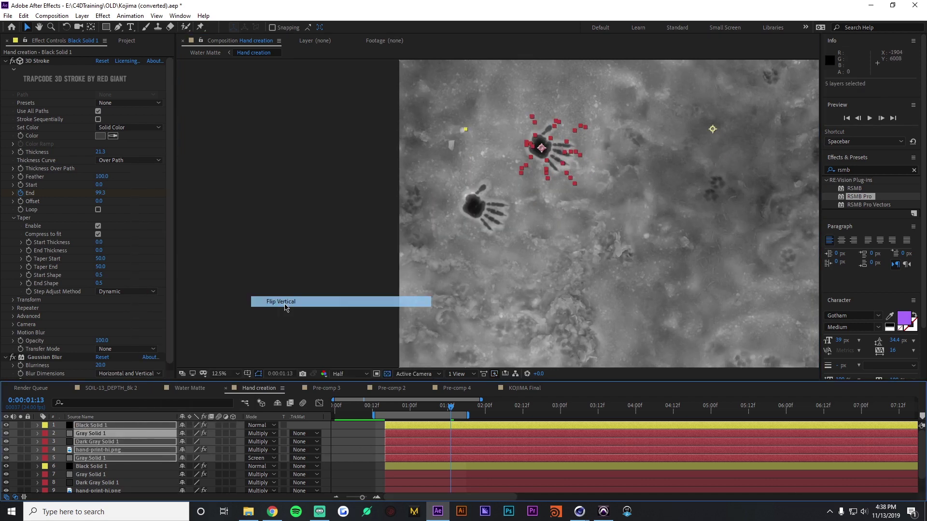
right_click(117, 434)
mouse_move(145, 212)
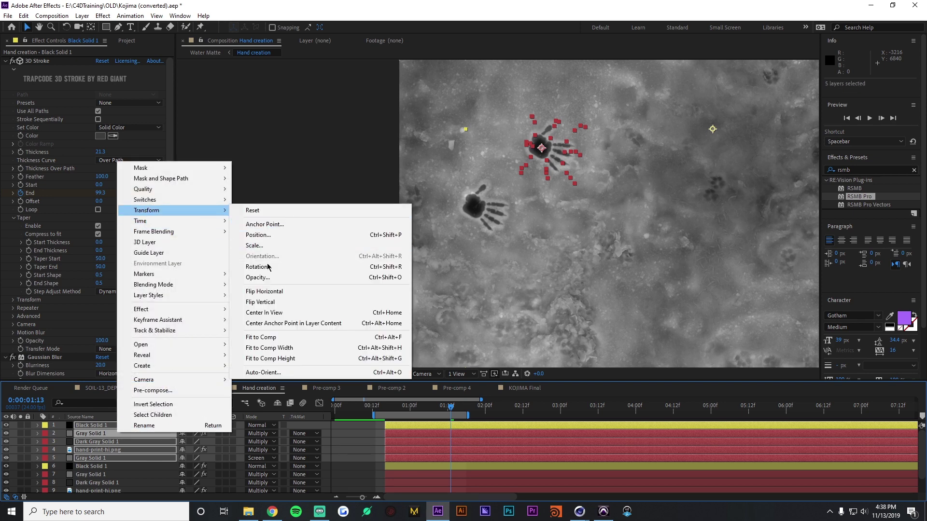
left_click(265, 292)
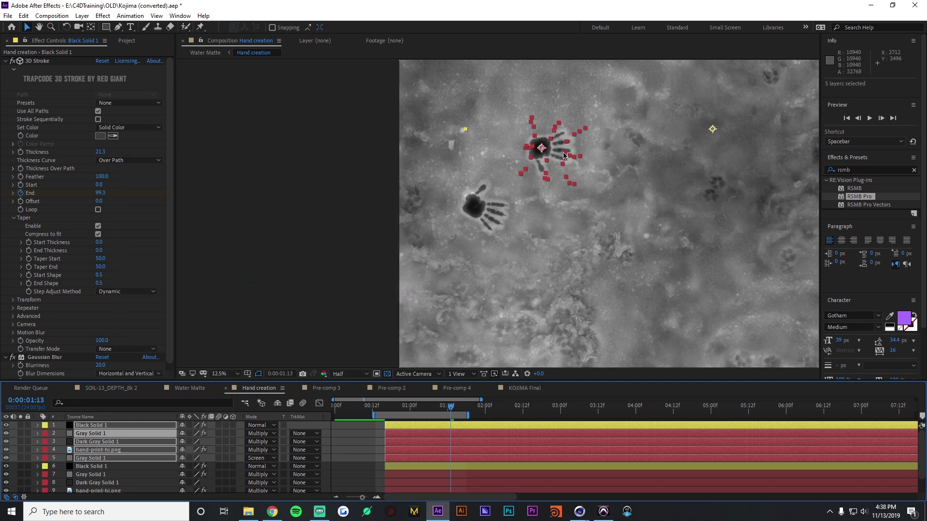
- Nudge the copies, then undo the move and the duplication, leaving one handprint
left_click_drag(562, 156, 537, 145)
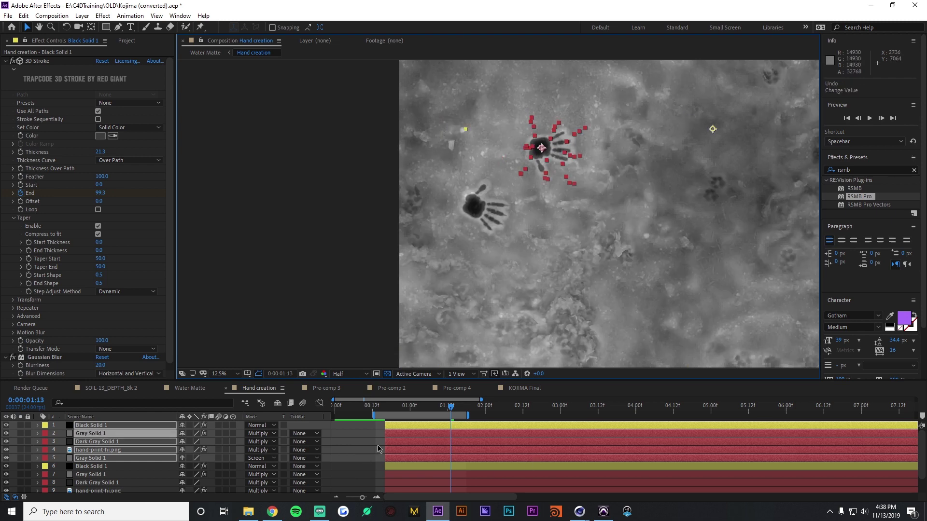
key("ctrl+z")
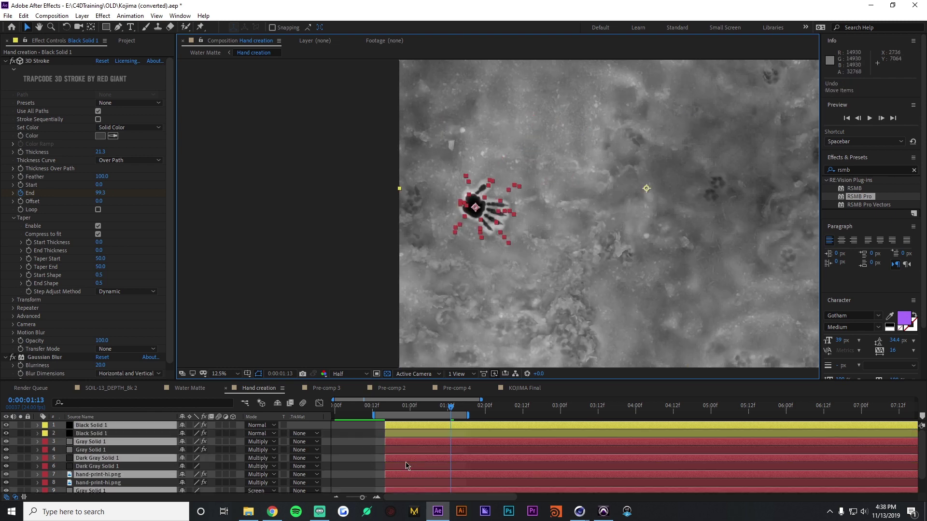
key("ctrl+z")
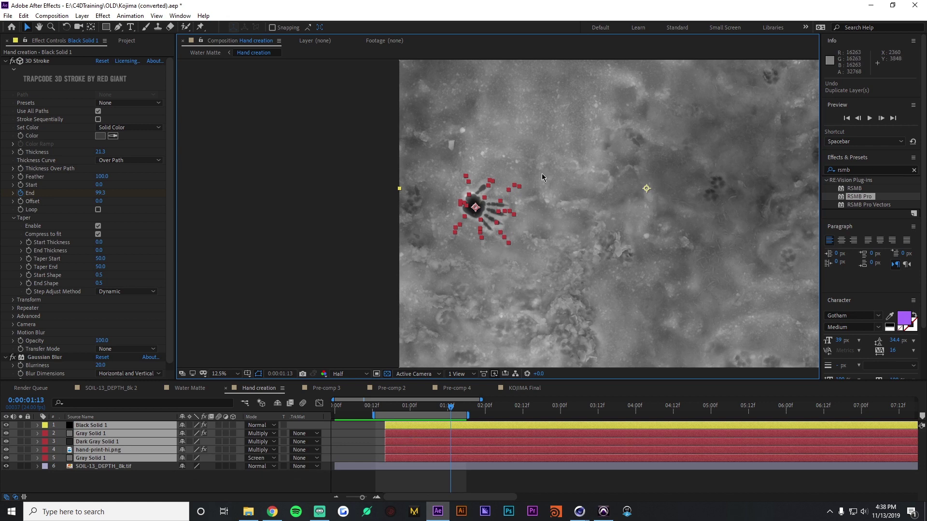
- Open SOIL-13_DEPTH_8k 2 and scrub around 4 seconds to watch handprints appear
left_click(191, 388)
left_click(111, 388)
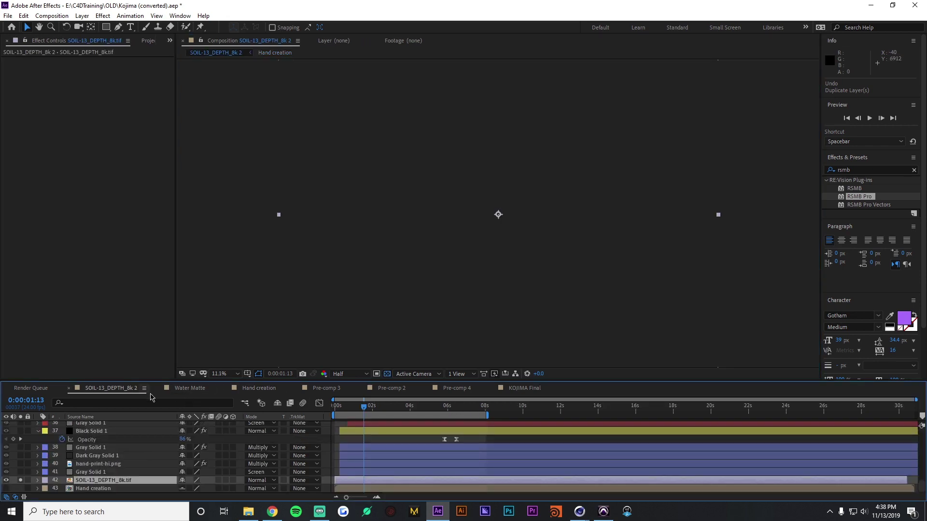
scroll(367, 436, "up", 10)
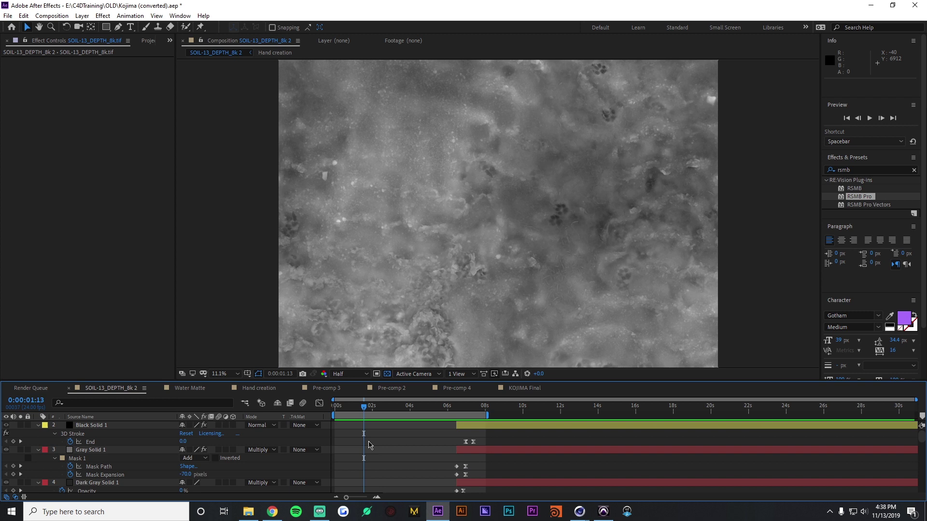
left_click_drag(366, 408, 481, 409)
scroll(46, 464, "down", 10)
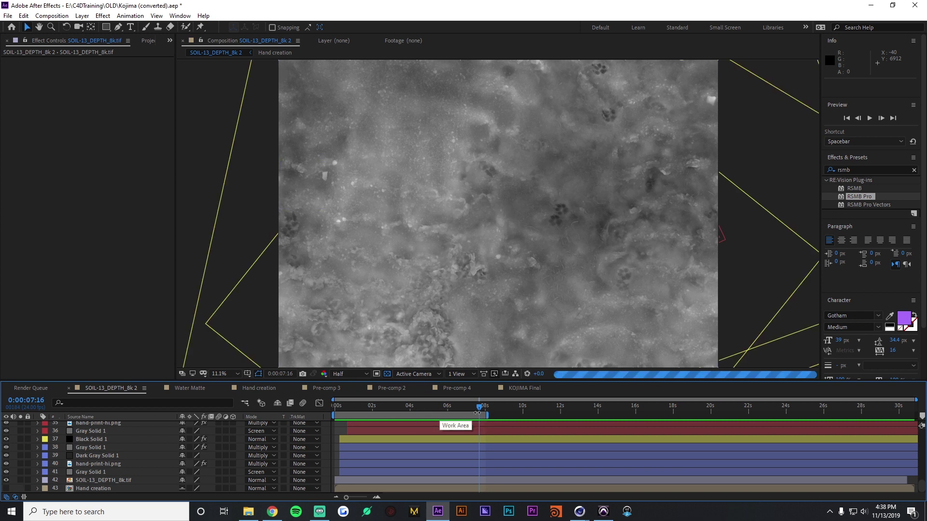
left_click(421, 413)
left_click_drag(421, 414, 405, 425)
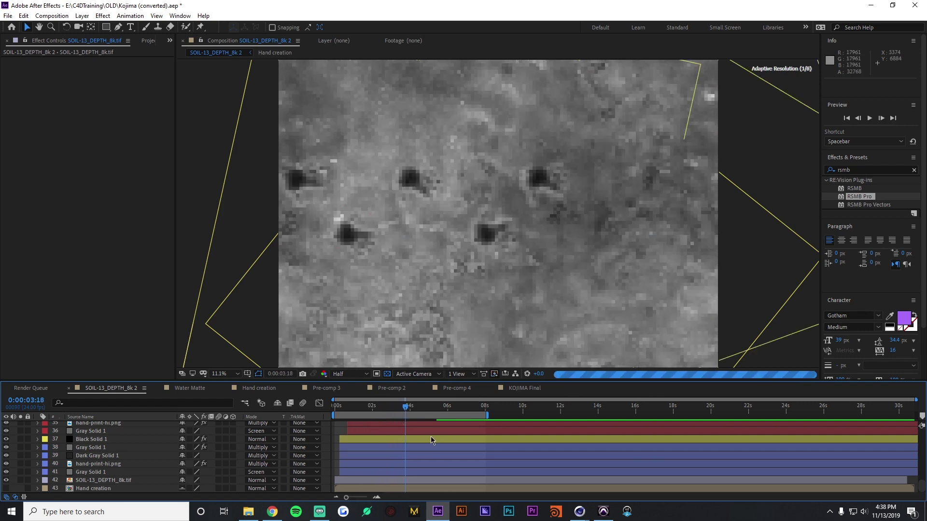
- Select Gray Solid 1, scrub between about 2 and 7 seconds, and add the comp to the Render Queue
scroll(410, 451, "up", 6)
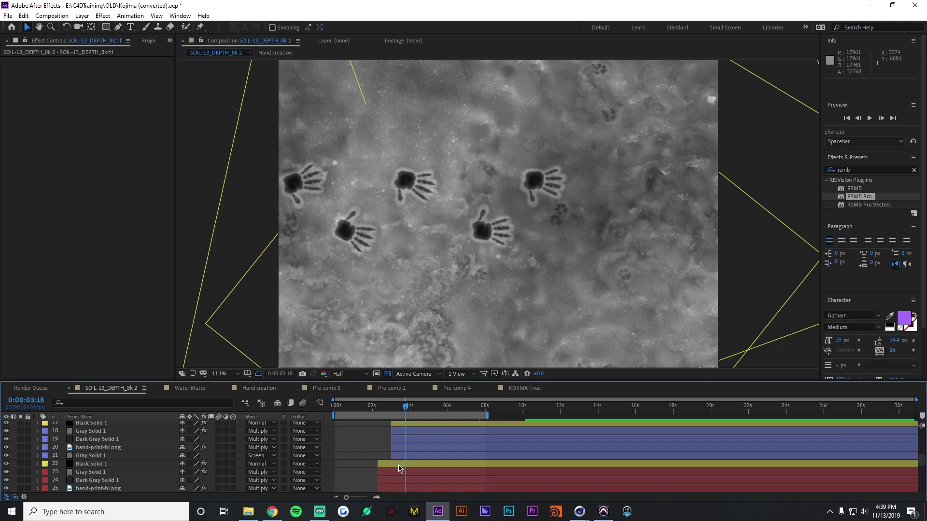
left_click(403, 455)
scroll(402, 453, "down", 3)
scroll(386, 458, "up", 5)
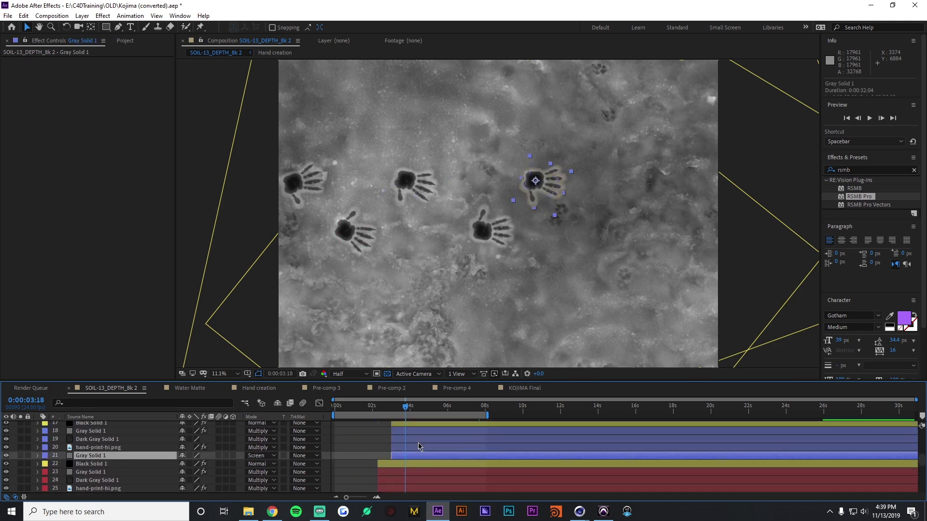
left_click_drag(405, 407, 437, 411)
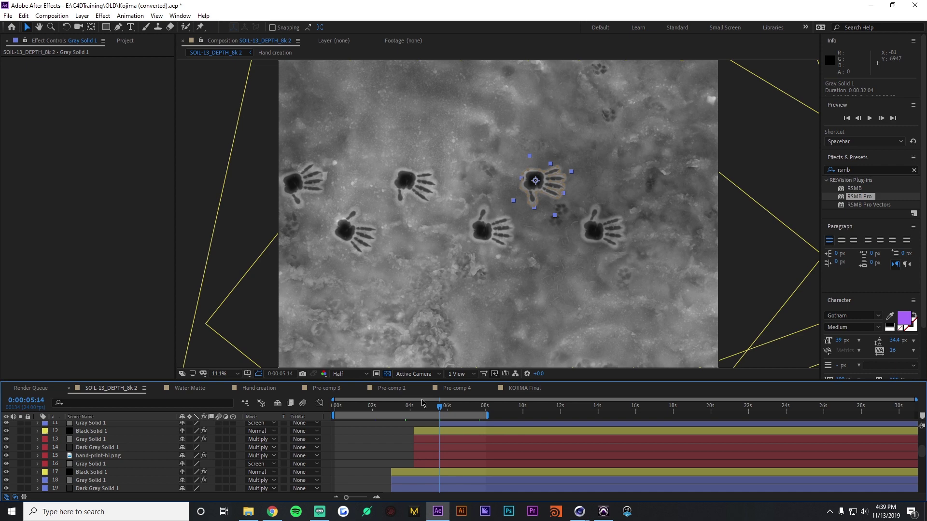
left_click_drag(444, 408, 469, 410)
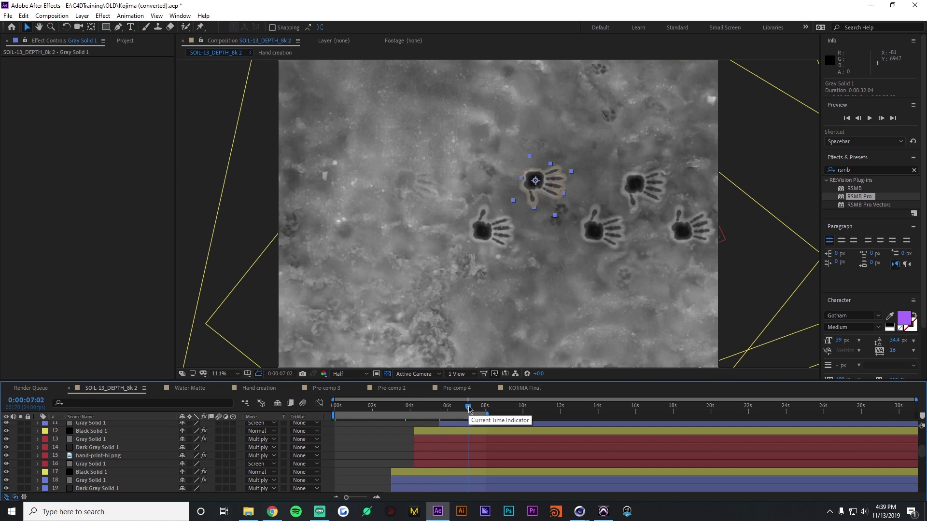
left_click_drag(469, 410, 455, 407)
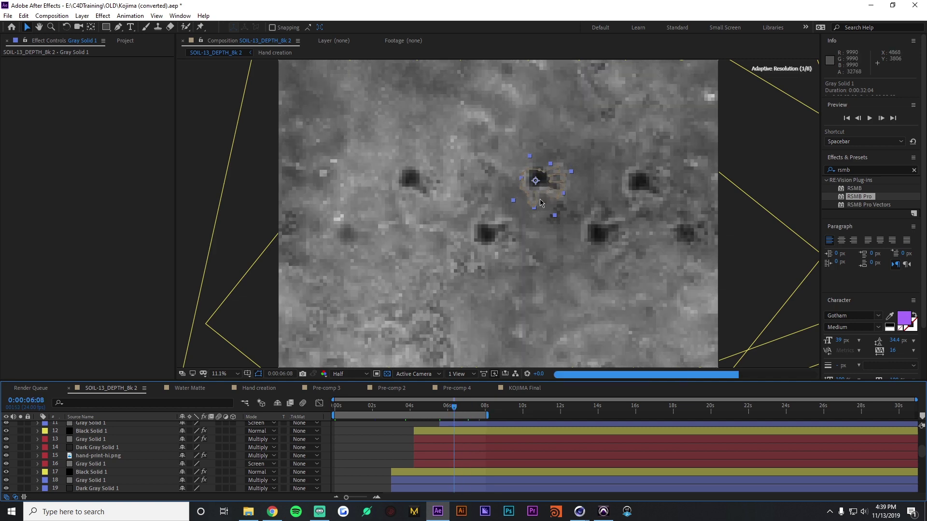
left_click_drag(455, 408, 377, 438)
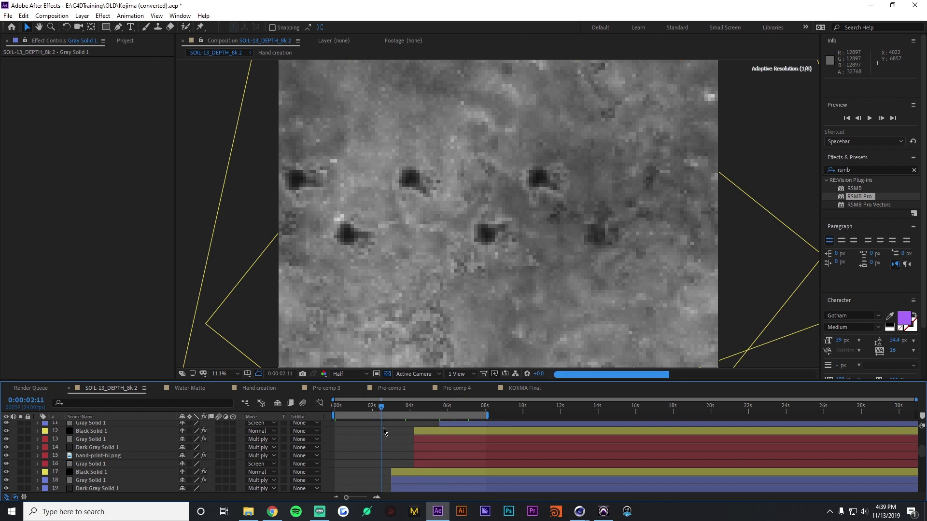
key("ctrl+m")
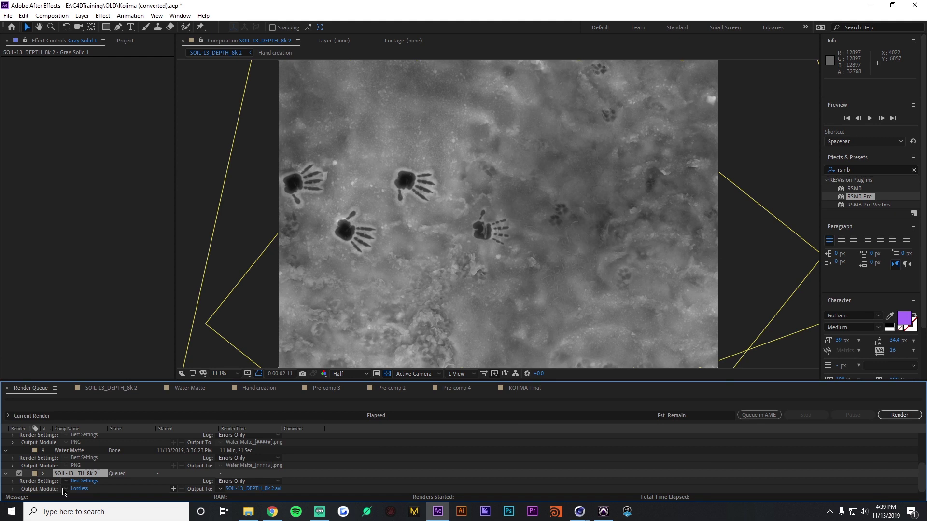
- Leave the SOIL-13_DEPTH_8k 2 output module at Lossless and switch to Cinema 4D
left_click(64, 489)
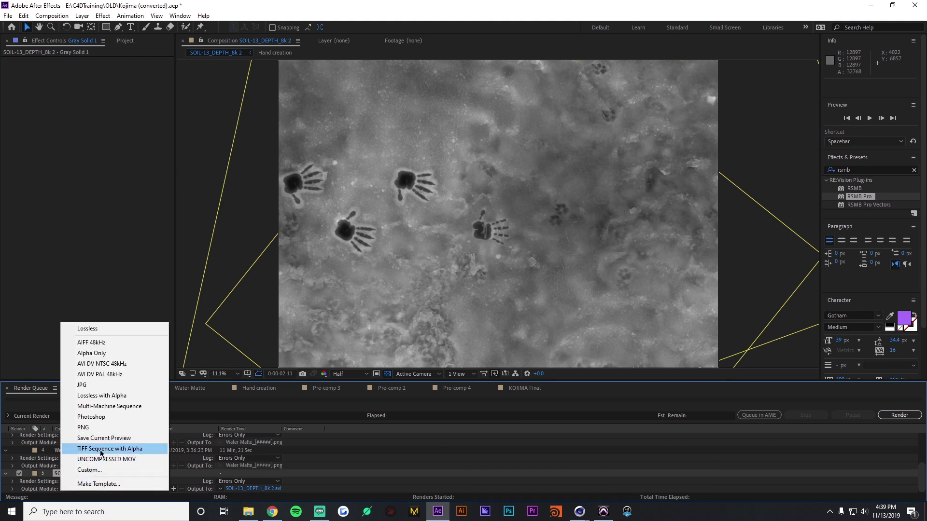
left_click(347, 481)
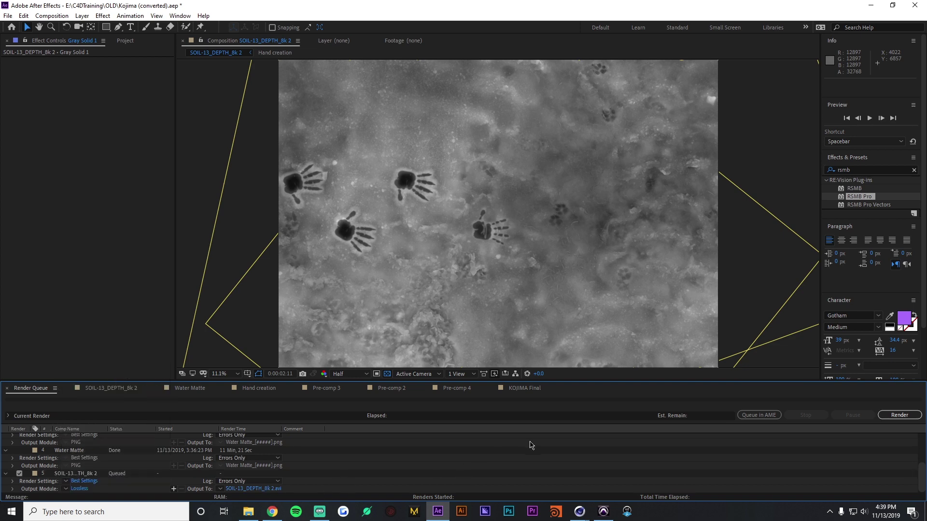
mouse_move(579, 511)
left_click(582, 488)
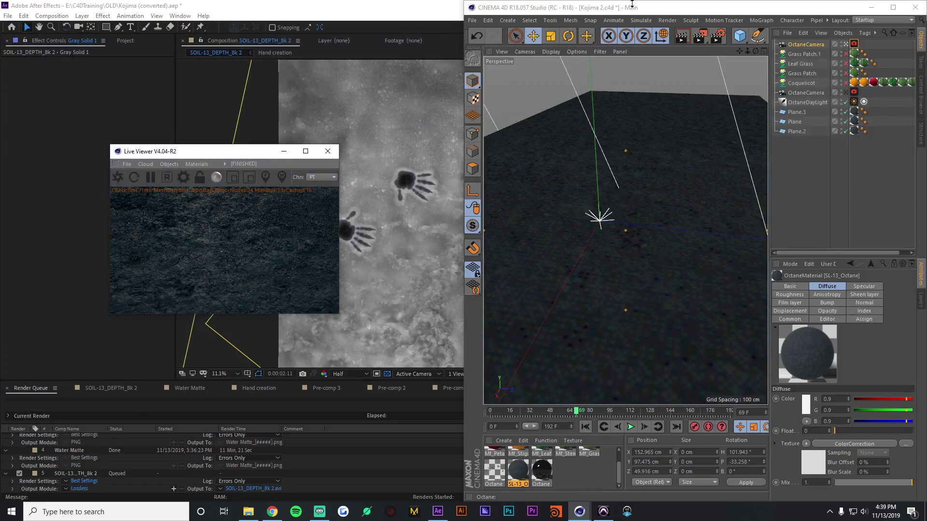
- Open SL-13_Octane's Displacement settings and browse for a new texture file
mouse_move(632, 4)
left_mouse_down()
mouse_move(634, 33)
mouse_move(628, 2)
left_mouse_up()
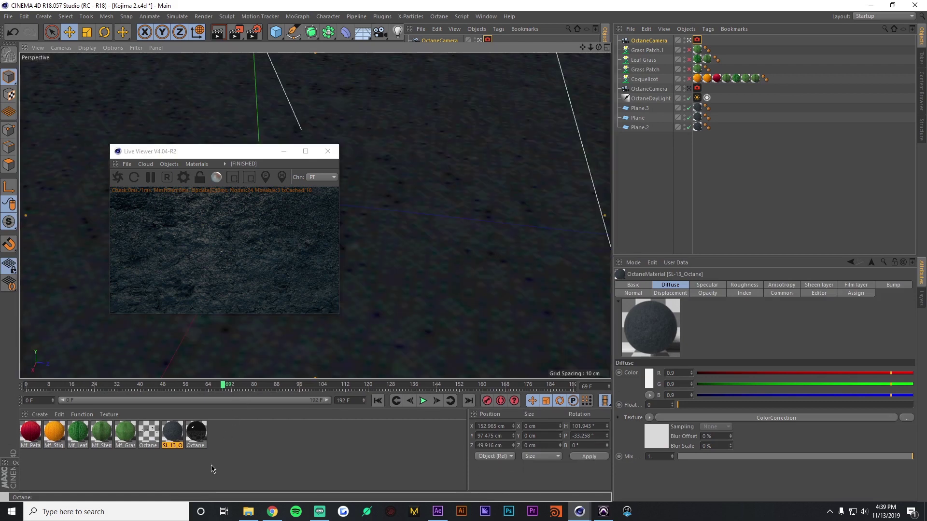
double_click(172, 434)
left_click_drag(302, 64, 610, 97)
left_click(621, 132)
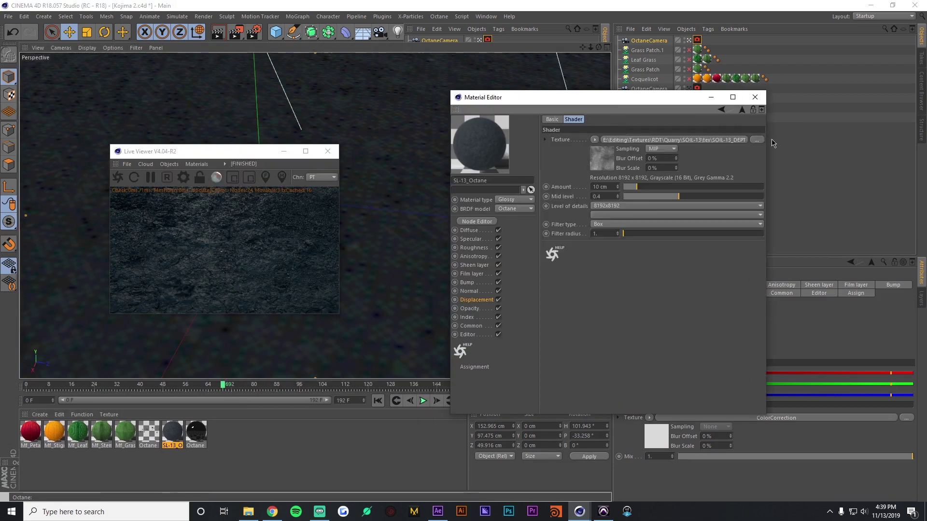
left_click(757, 139)
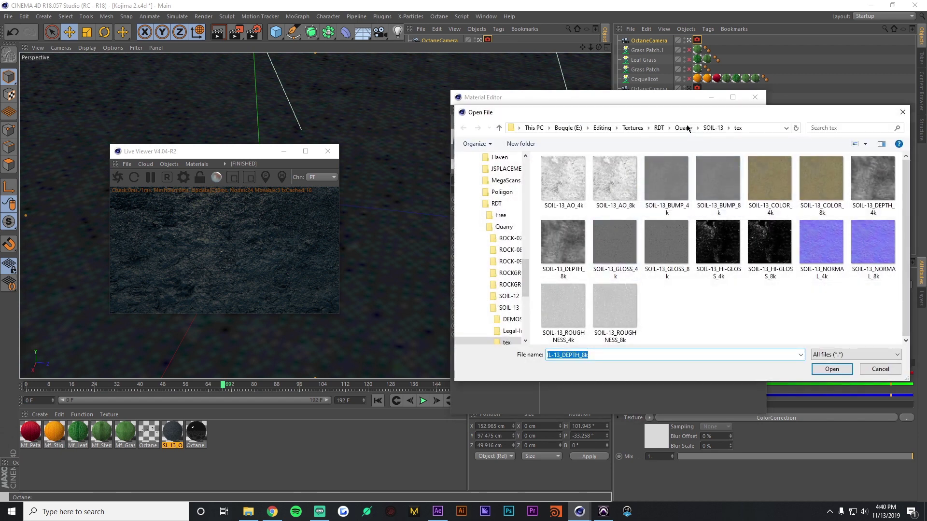
- Navigate to E:\C4DTraining\OLD\tex\Kojima sequence and pick SOIL-13_DEPTH_8k 2_00000
left_click(602, 128)
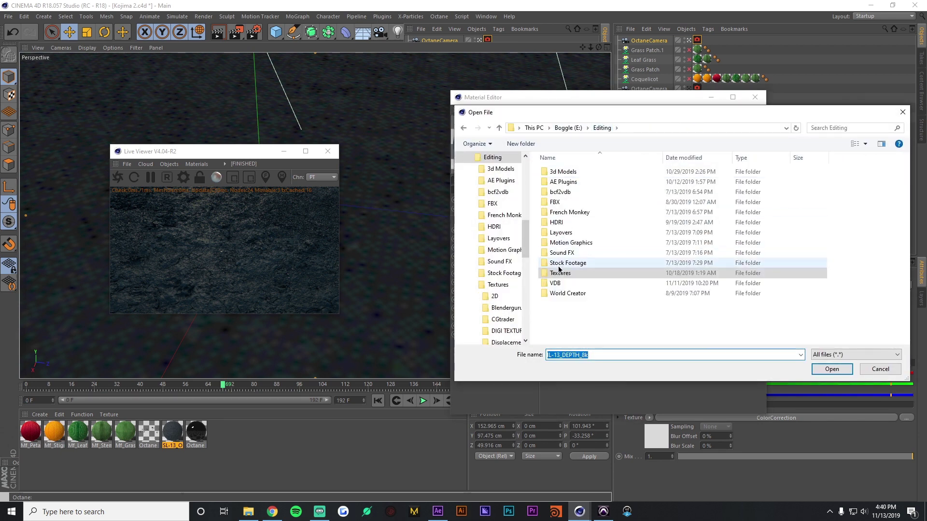
left_click(568, 128)
double_click(562, 182)
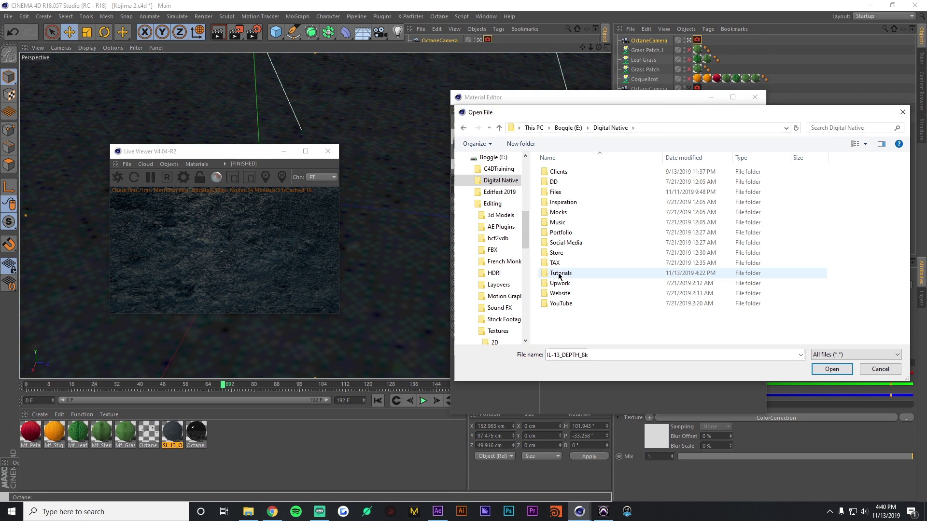
double_click(563, 273)
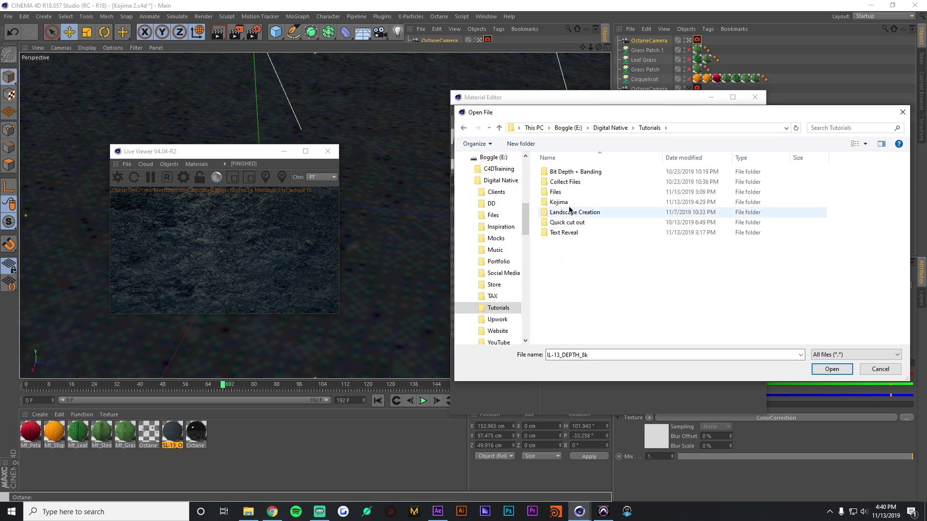
left_click(578, 129)
double_click(565, 172)
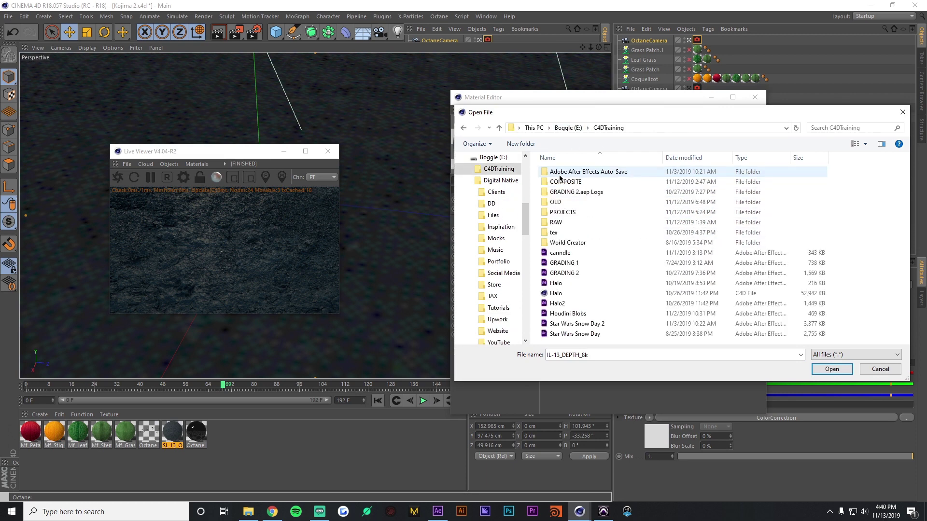
double_click(563, 202)
double_click(553, 283)
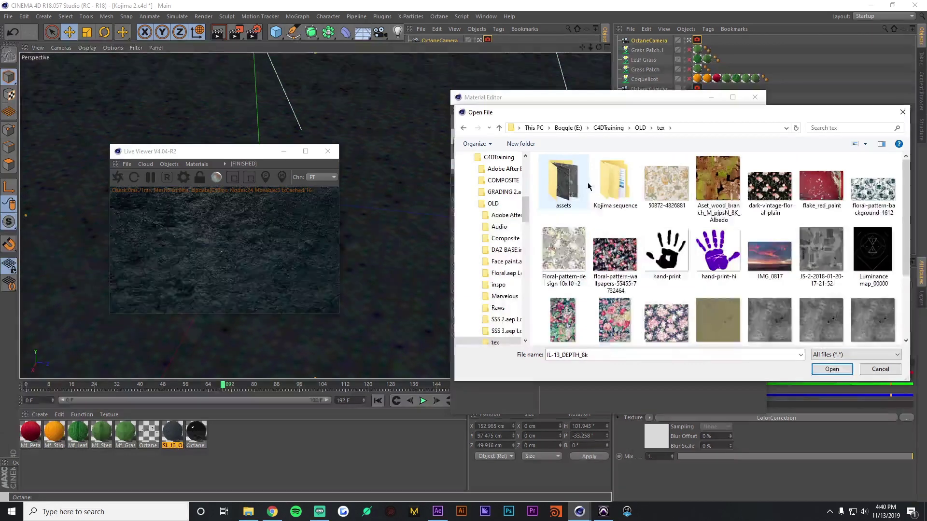
double_click(614, 155)
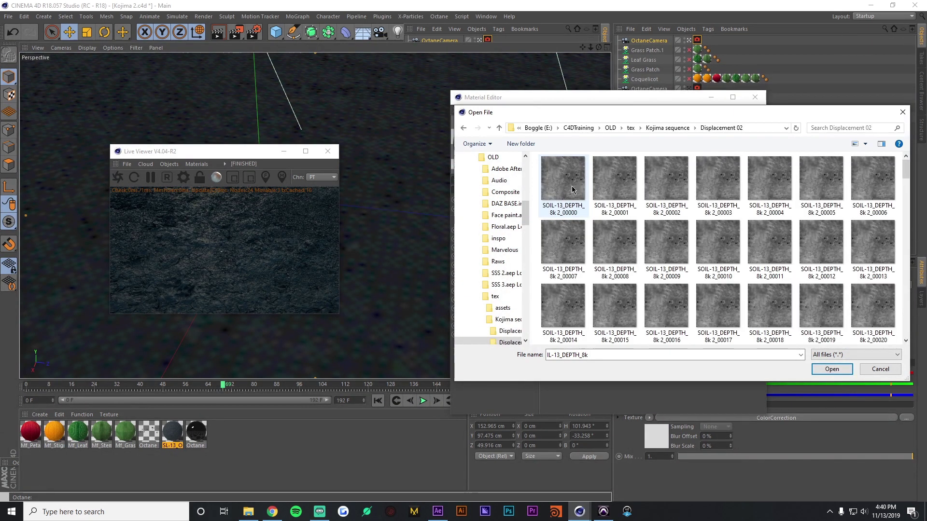
left_click(572, 187)
- Load the frame and animate the displacement sequence to Movie End Frame 192 at 24 fps
left_click(829, 370)
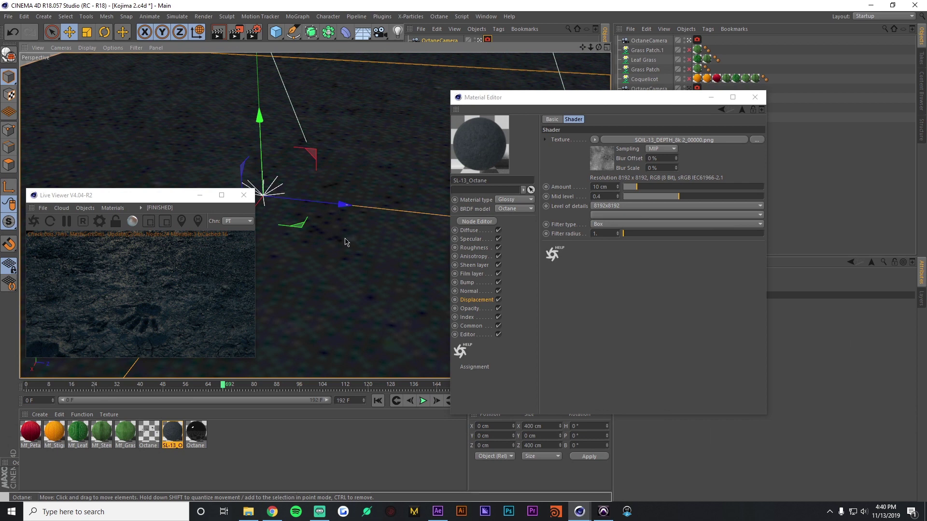
left_click_drag(345, 242, 367, 242, "alt")
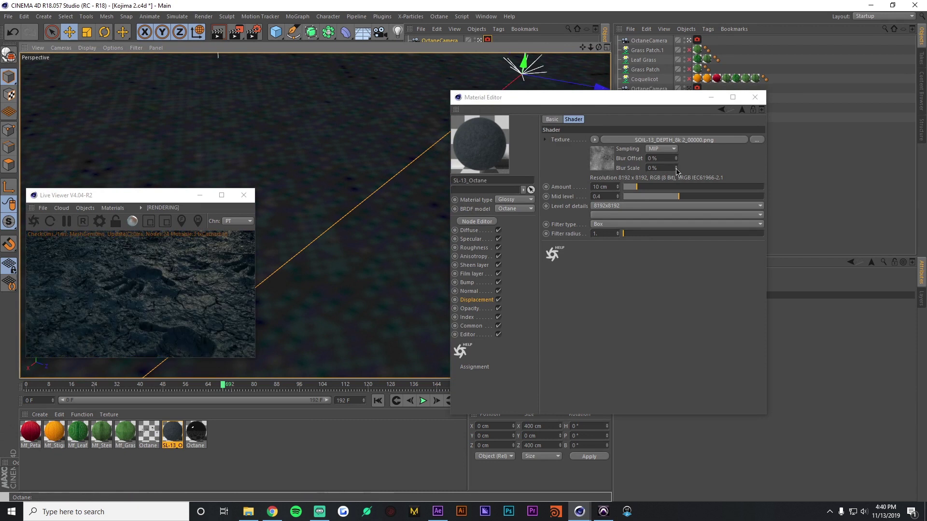
left_click(678, 141)
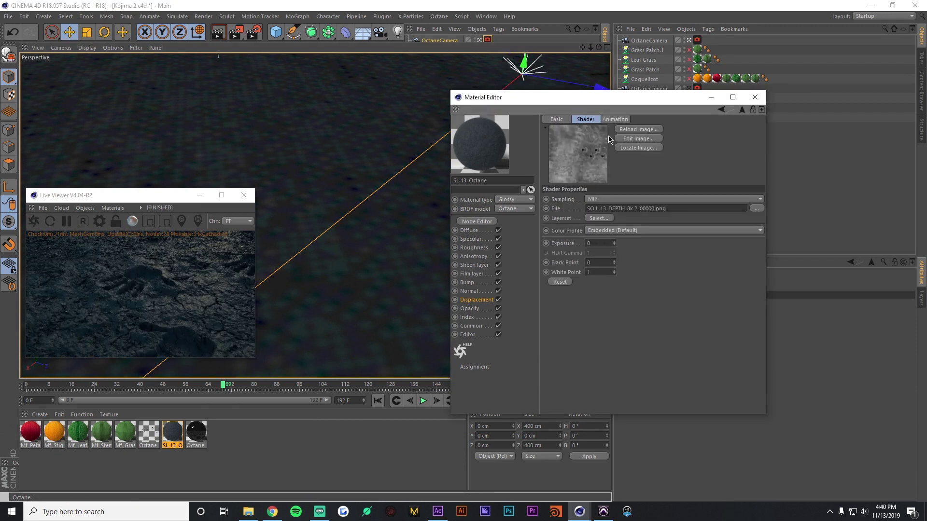
left_click(615, 119)
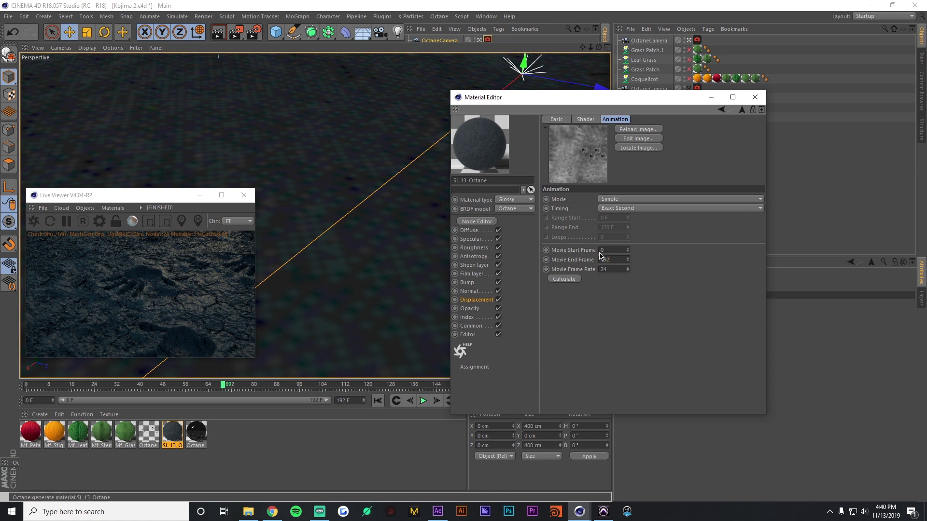
left_click(604, 269)
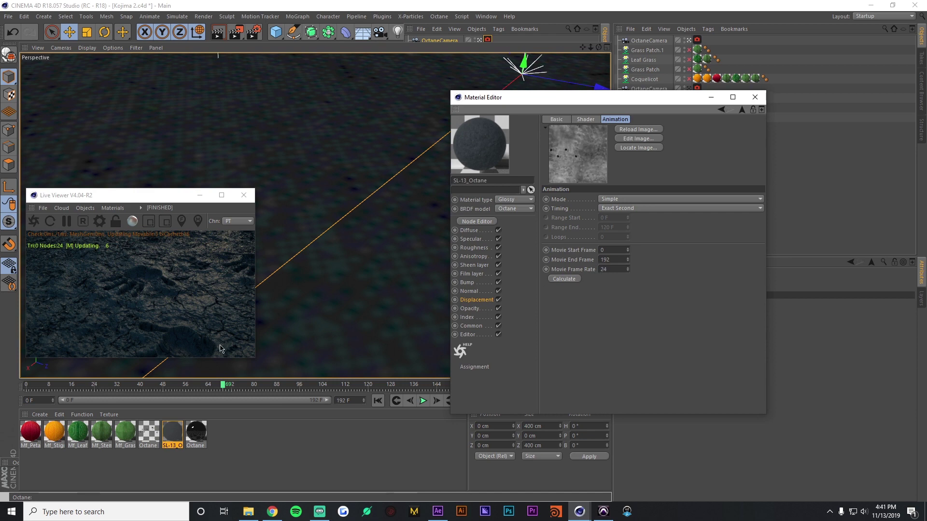
- Orbit the viewport to check the animated ground plane
left_click(297, 315)
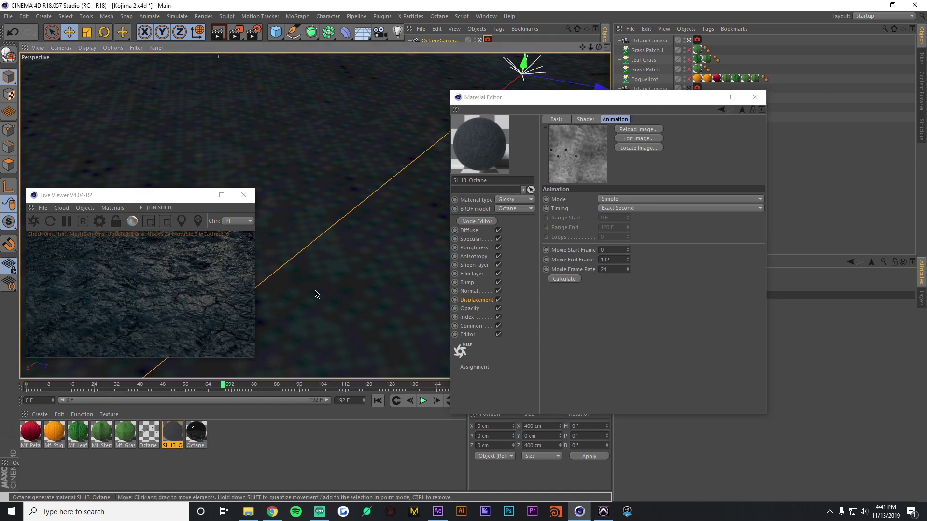
left_click_drag(384, 162, 338, 222, "alt")
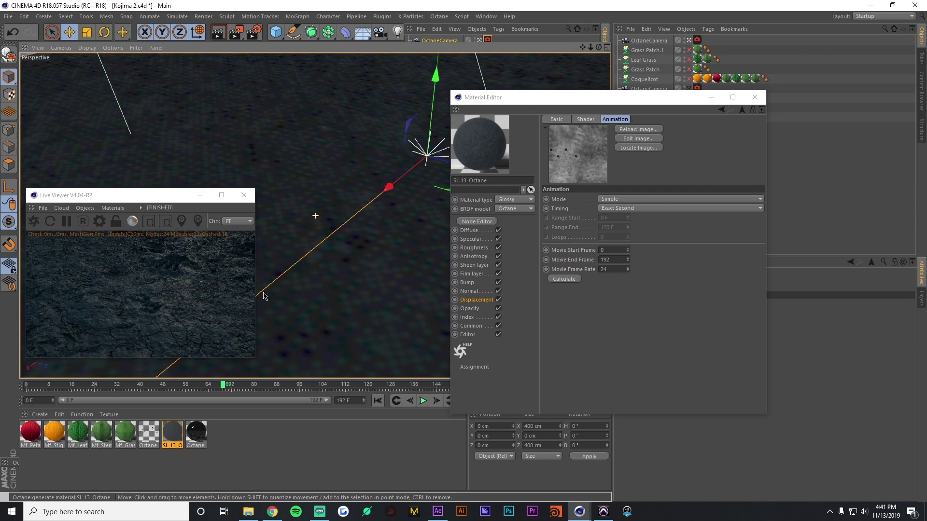
left_click_drag(288, 274, 368, 273, "alt")
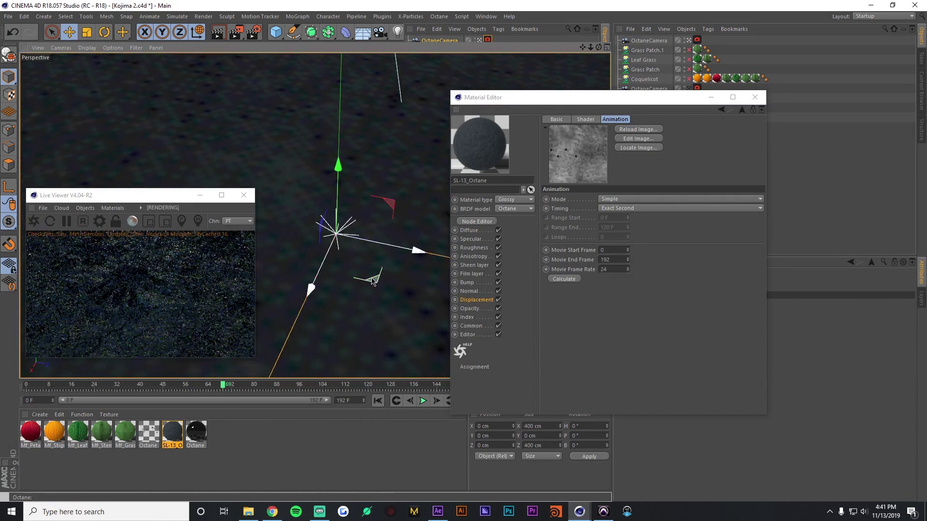
left_click_drag(624, 99, 481, 59)
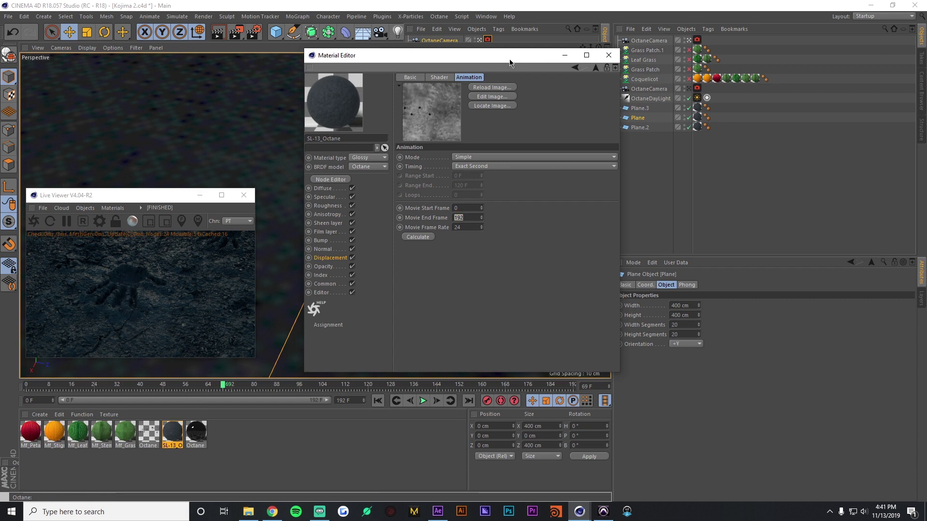
- Select Plane, Plane.2 and Plane.3 and Ctrl-drag to duplicate them
left_click_drag(506, 56, 480, 59)
left_click(639, 109, "shift")
left_click(640, 127, "shift")
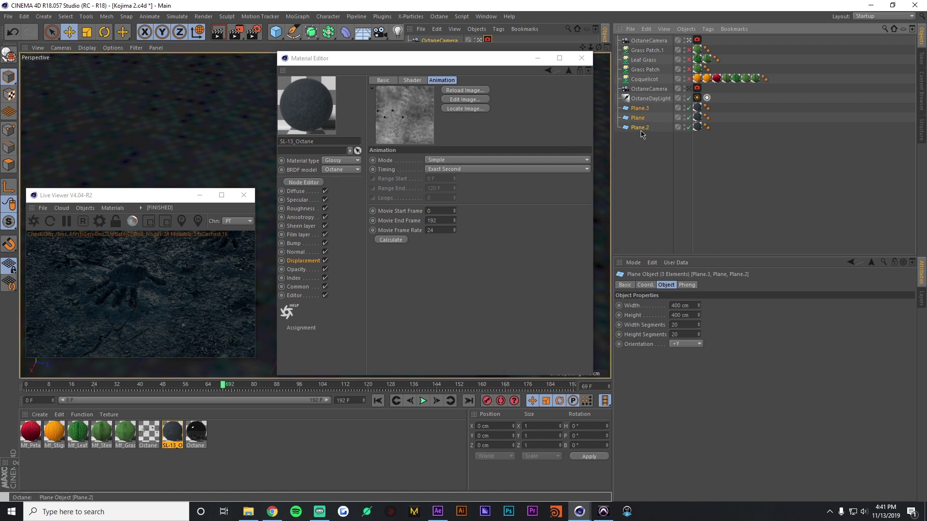
left_click_drag(647, 169, 647, 172, "ctrl")
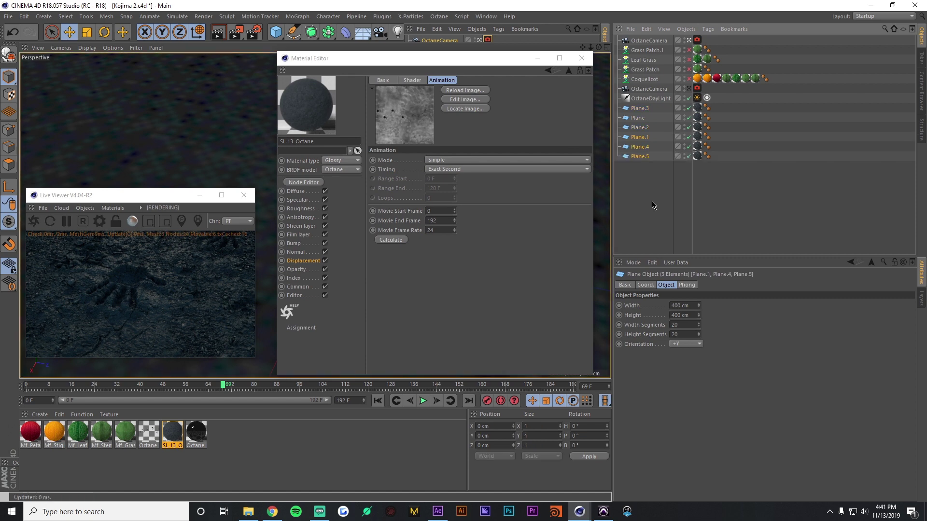
- Group the copies Plane.1, Plane.4 and Plane.5 under a new Null and expand it
left_click(639, 138)
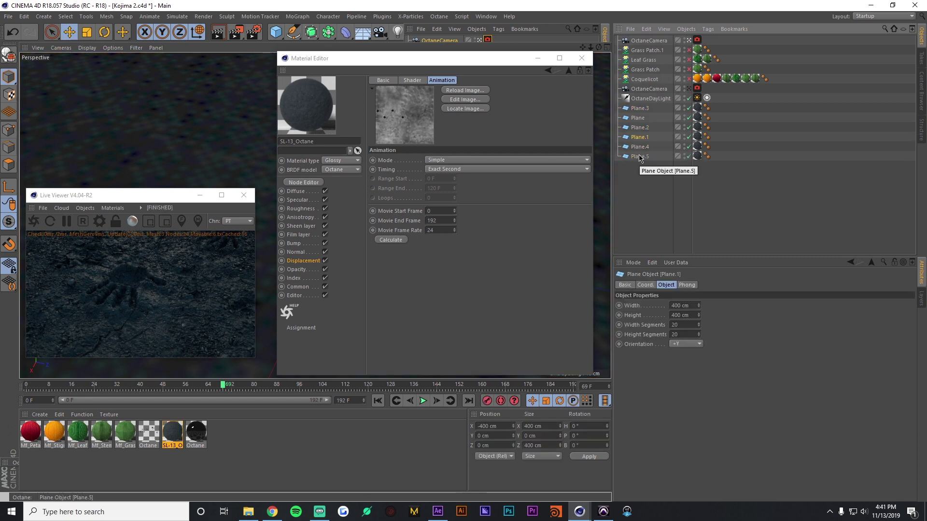
left_click(638, 157, "shift")
right_click(639, 157)
left_click(670, 399)
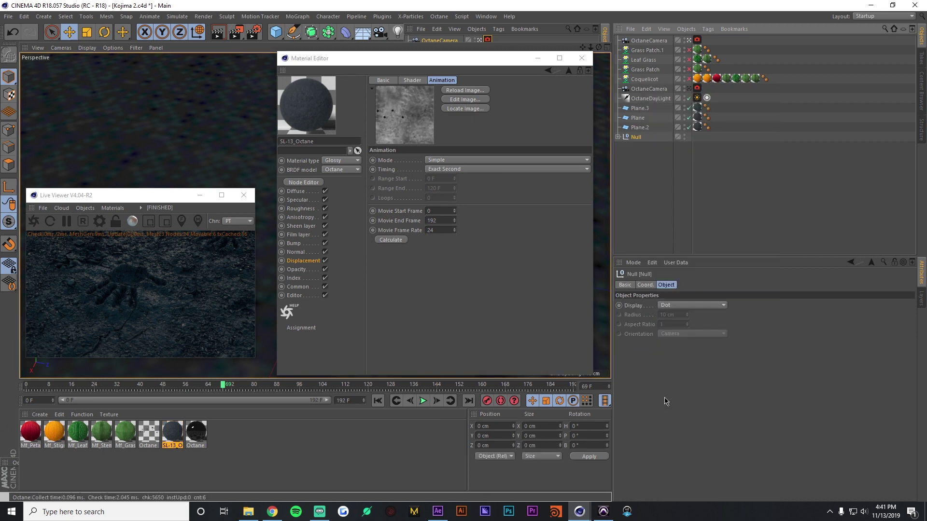
left_click(618, 137)
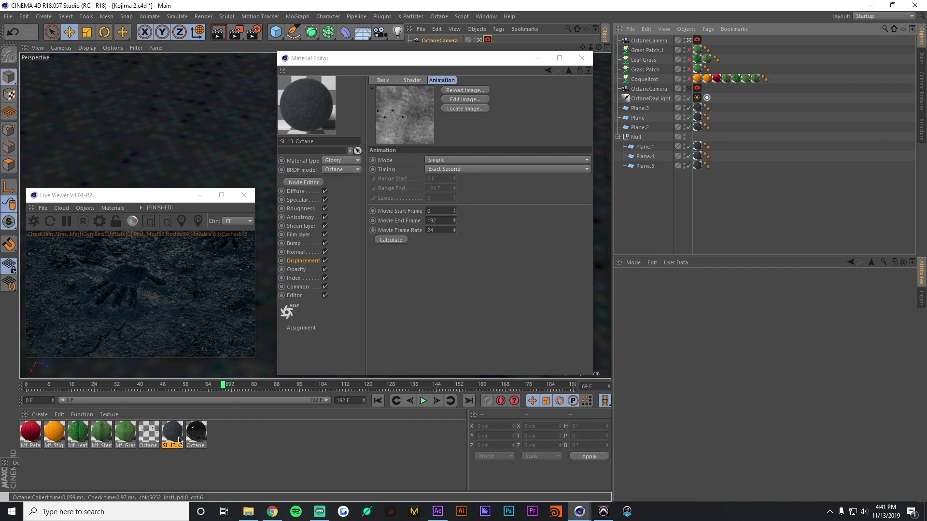
left_click_drag(179, 441, 697, 166)
- Drop the black Octane material onto the copied planes and orbit to check the render
left_click_drag(202, 440, 697, 157)
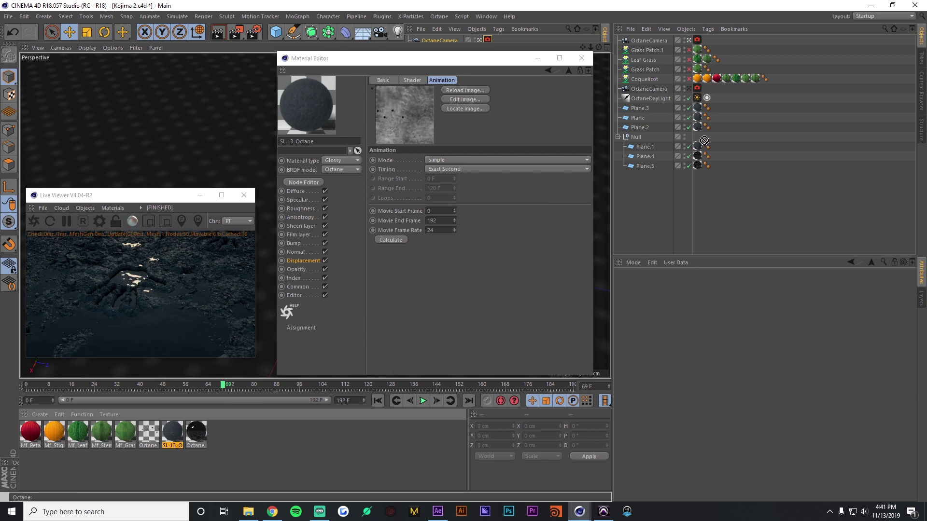
left_click_drag(415, 61, 642, 88)
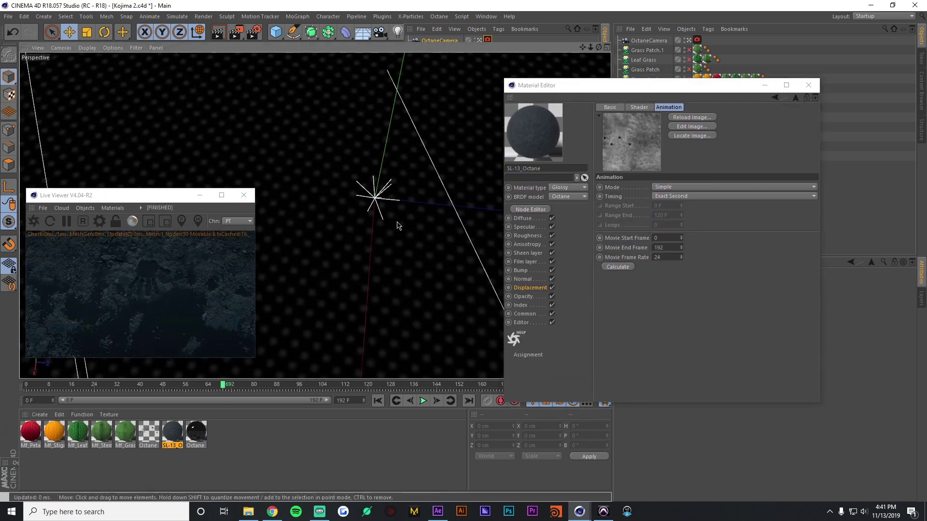
left_click_drag(397, 225, 418, 192, "alt")
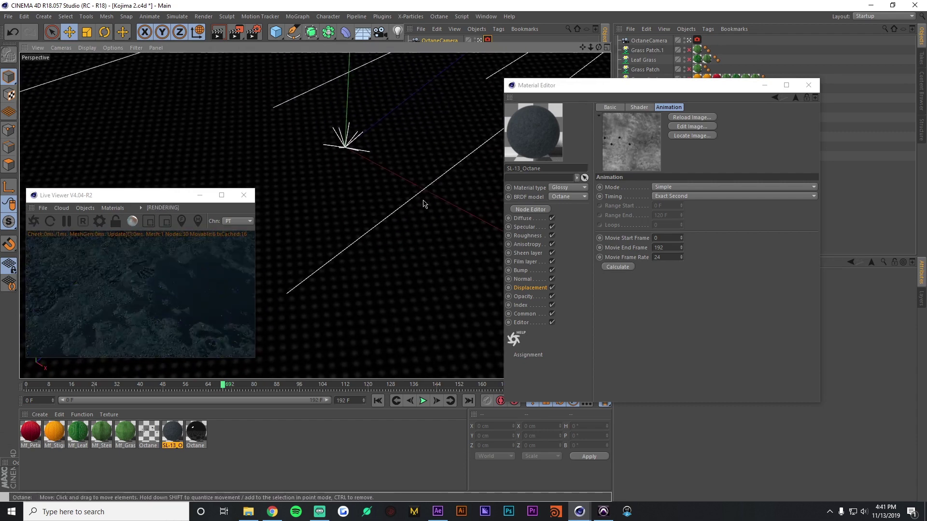
left_click_drag(410, 217, 355, 222, "alt")
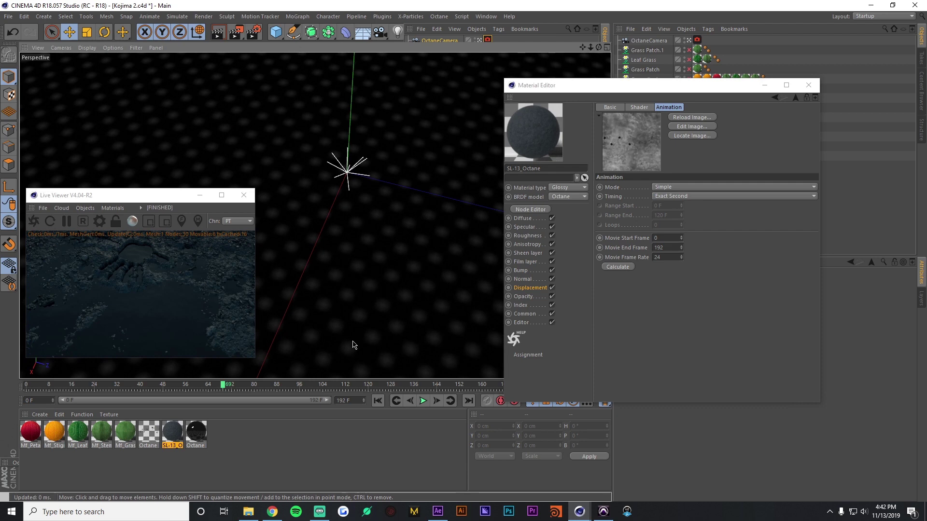
- Switch to After Effects and play back the Water Matte comp
left_click(438, 512)
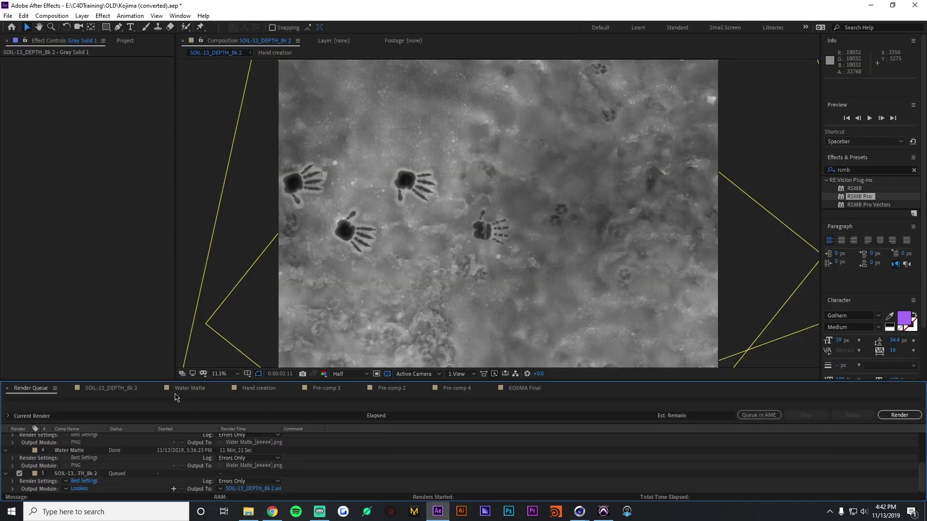
left_click(125, 388)
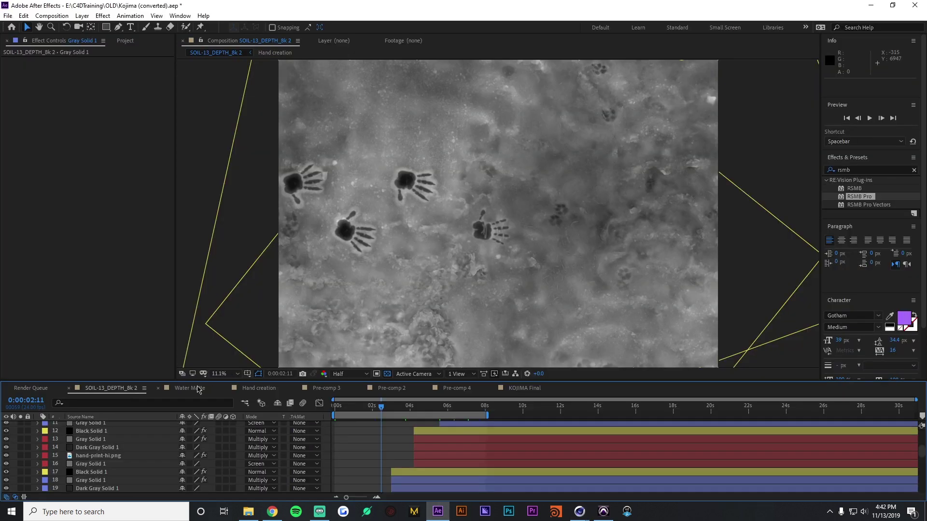
left_click(190, 388)
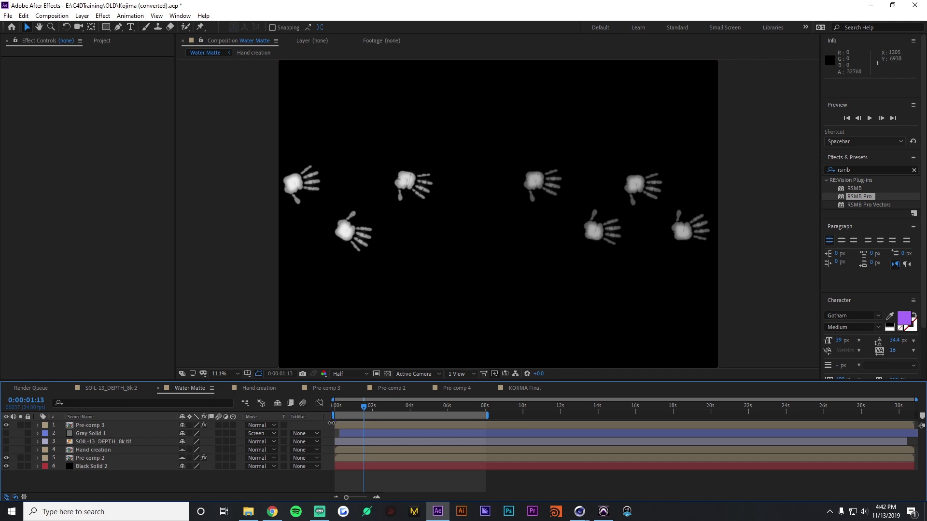
key("space")
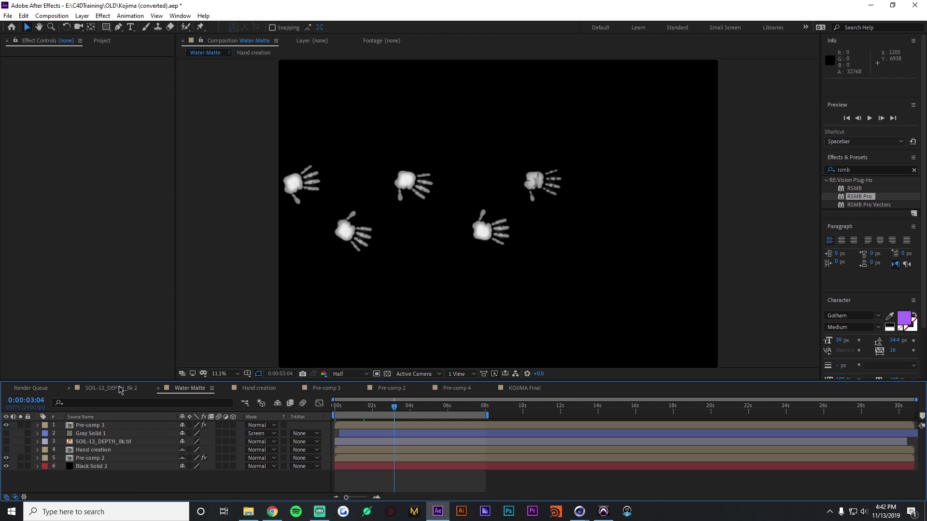
- Solo hand-print-hi.png and Dark Gray Solid 1 in SOIL-13_DEPTH_8k 2 and inspect the masks
left_click(120, 388)
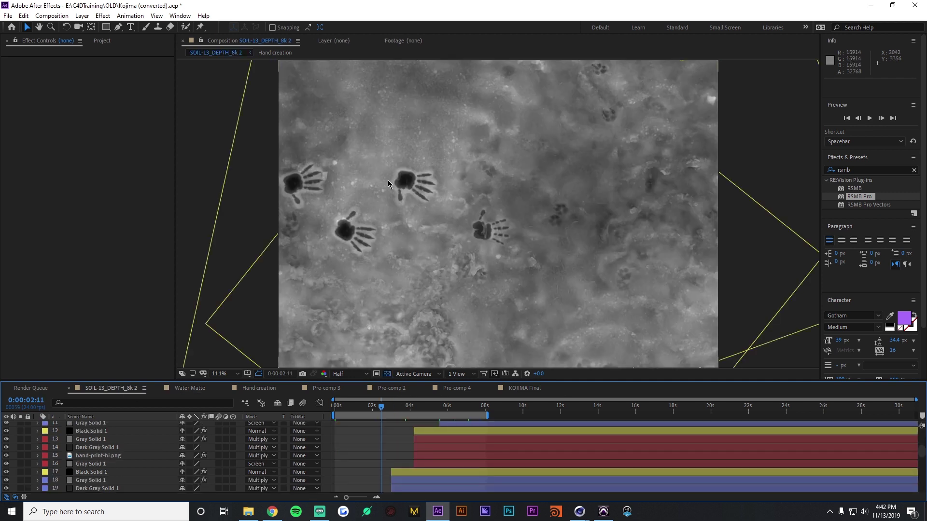
scroll(9, 482, "down", 10)
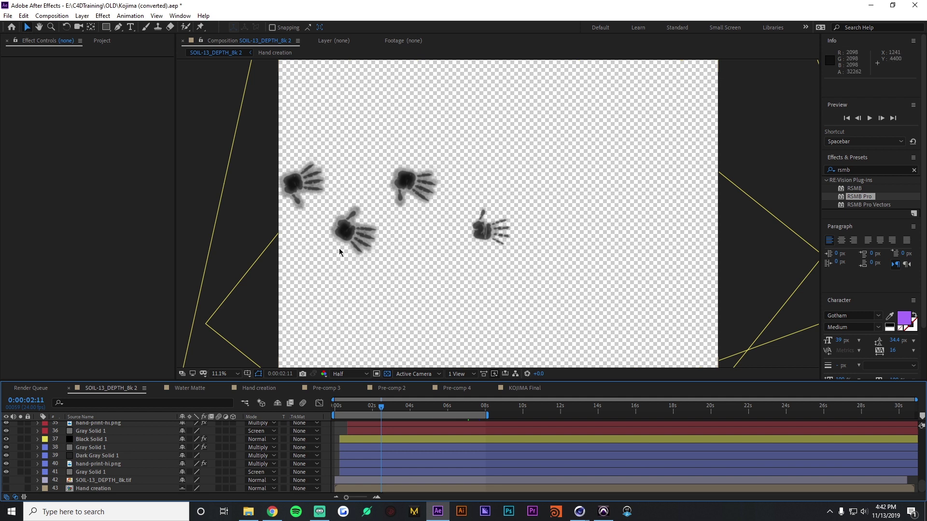
left_click(367, 465)
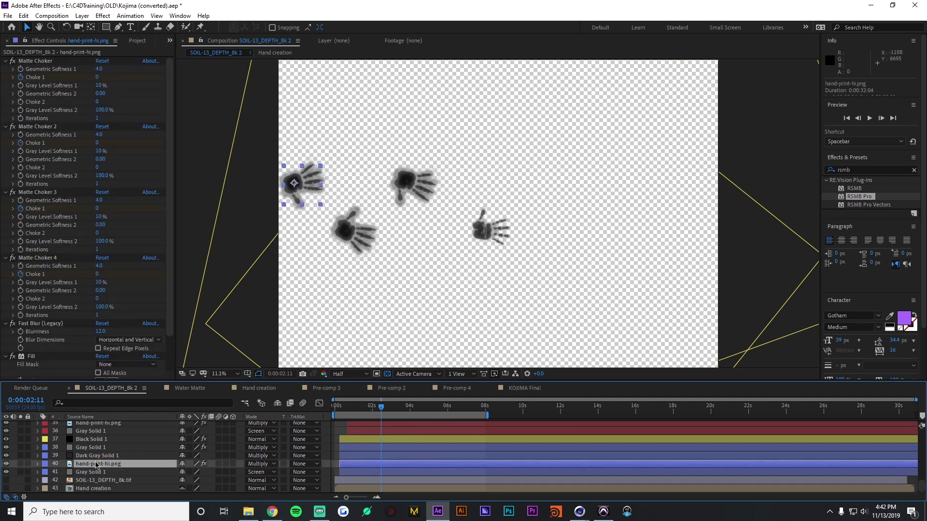
left_click_drag(20, 456, 20, 464)
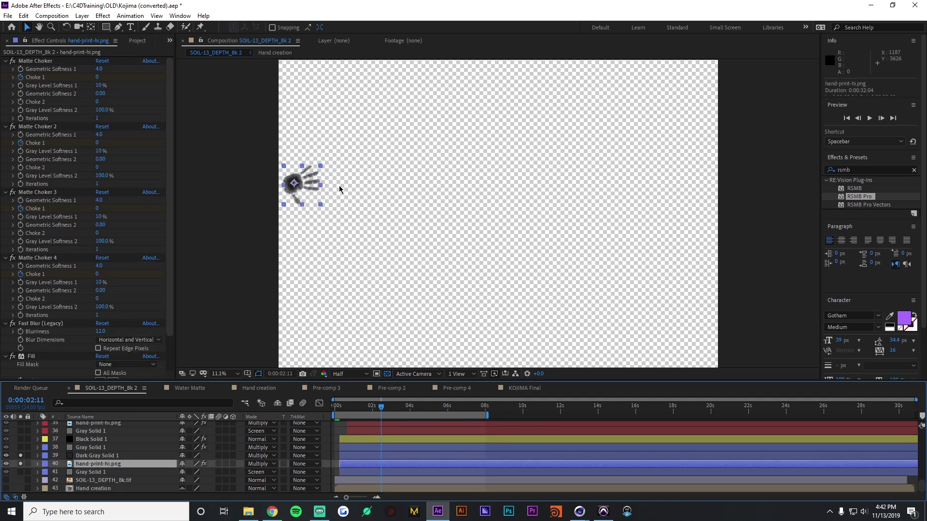
scroll(307, 187, "up", 2)
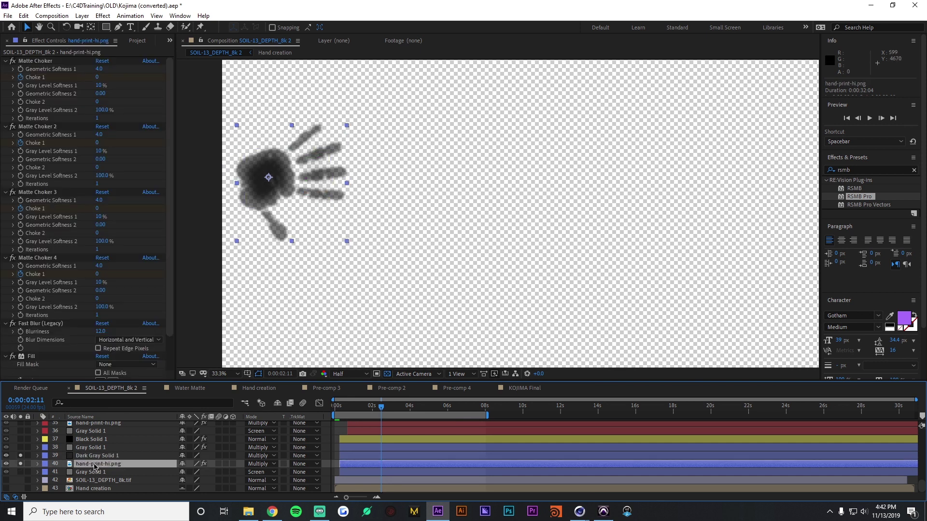
left_click(96, 456)
left_click(97, 464)
left_click(102, 458)
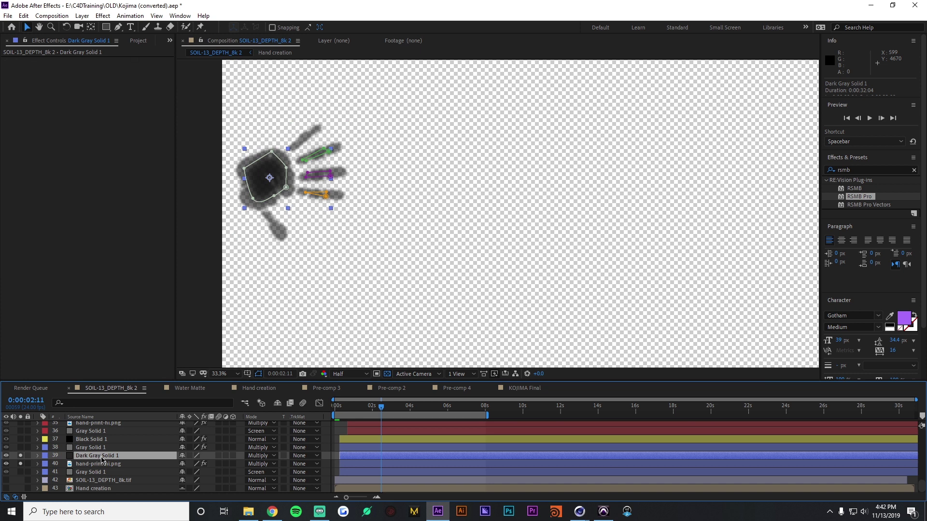
- Select Black Solid 2 in Water Matte and play the animation from the start
left_click(191, 388)
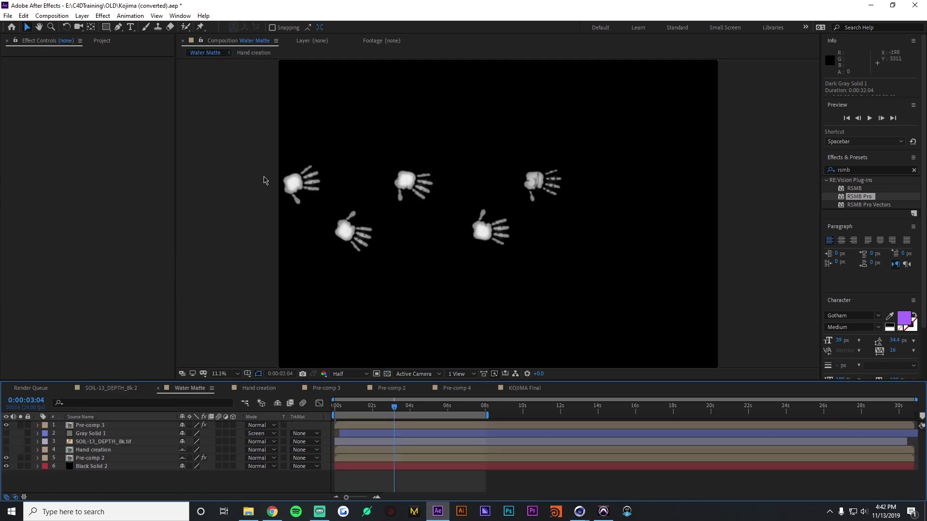
left_click(391, 409)
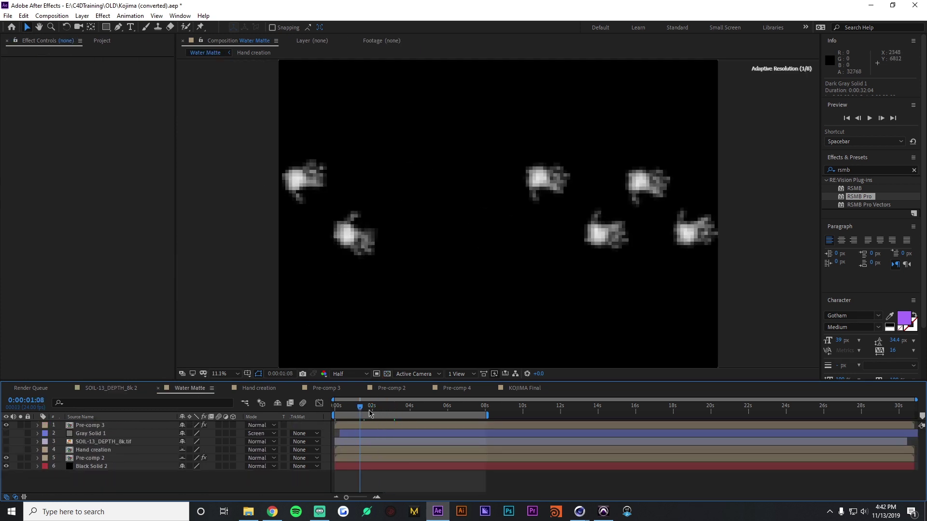
left_click(96, 459)
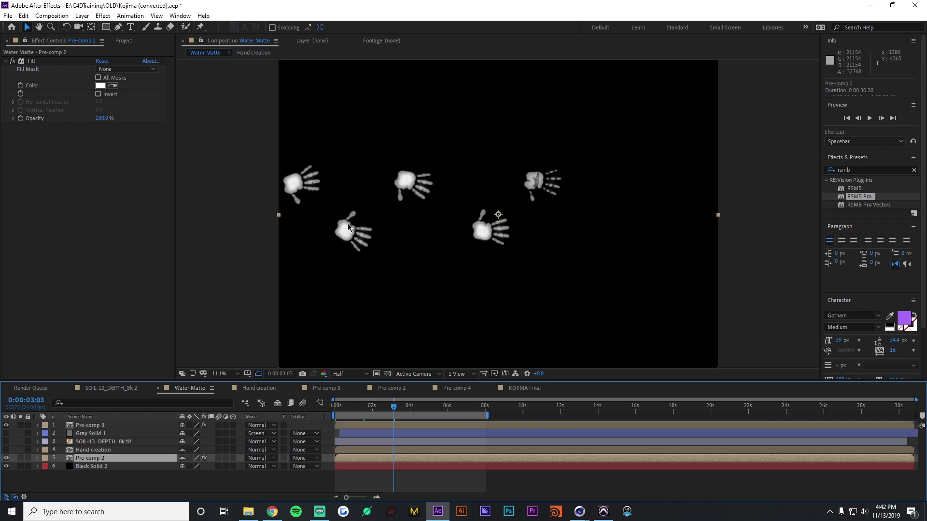
left_click(94, 466)
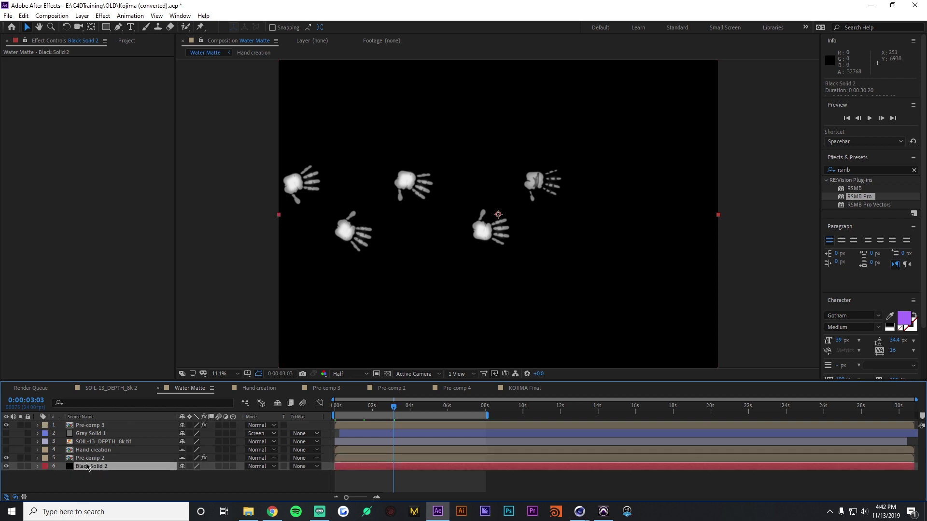
mouse_move(408, 409)
left_mouse_down()
mouse_move(474, 410)
mouse_move(337, 409)
mouse_move(453, 408)
mouse_move(382, 412)
mouse_move(434, 410)
mouse_move(418, 411)
left_mouse_up()
key("Home")
key("space")
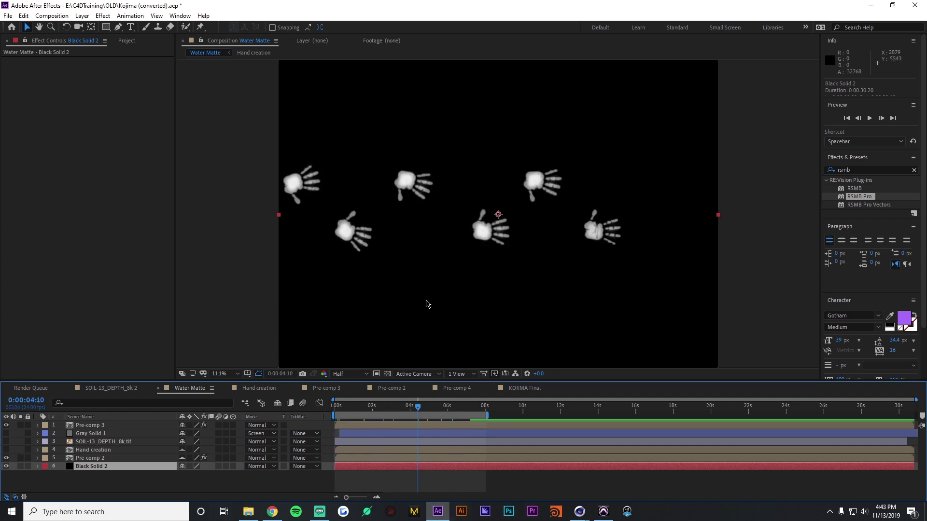
- Glance at the SOIL-13_DEPTH_8k 2 comp, return to Water Matte, then switch to Cinema 4D
left_click(111, 389)
scroll(41, 463, "down", 5)
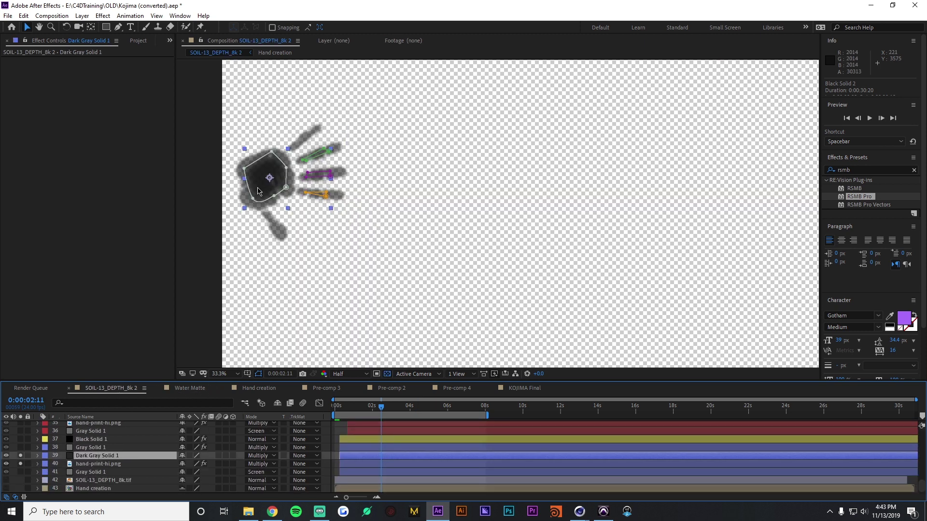
left_click(188, 388)
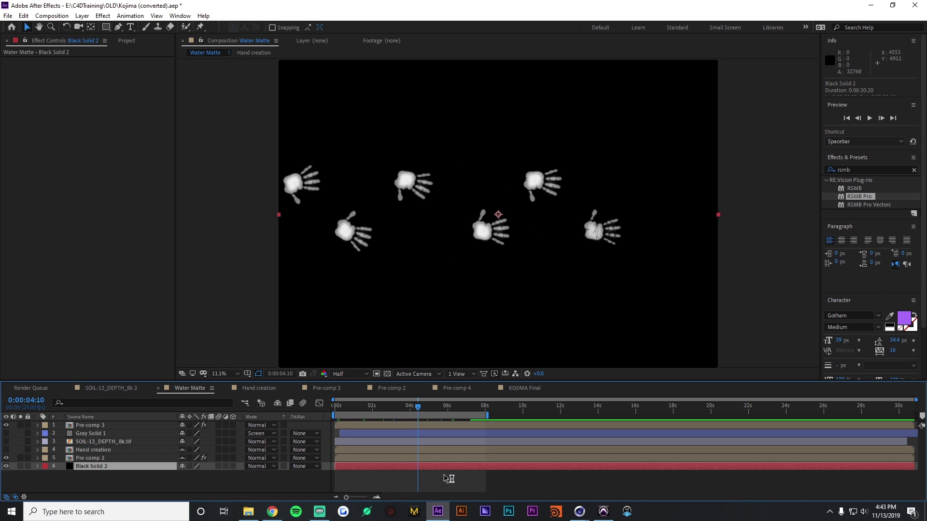
mouse_move(580, 512)
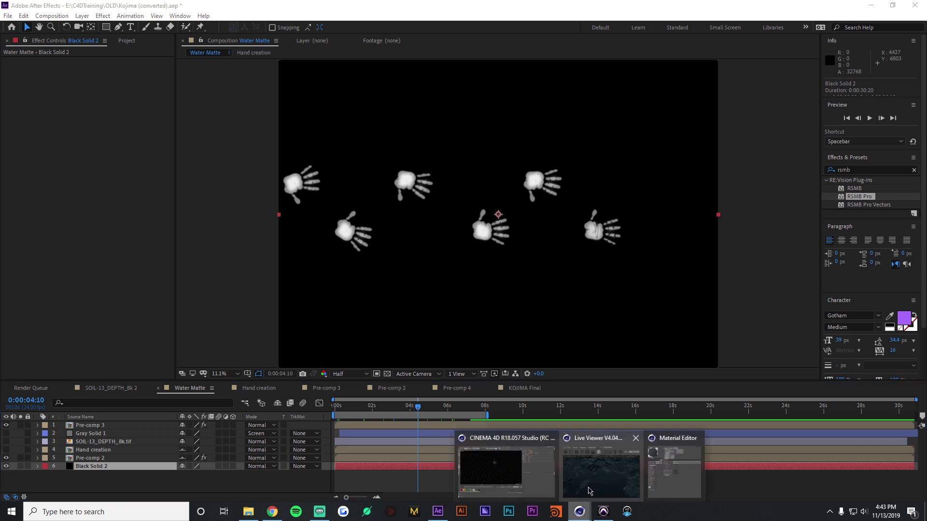
left_click(590, 490)
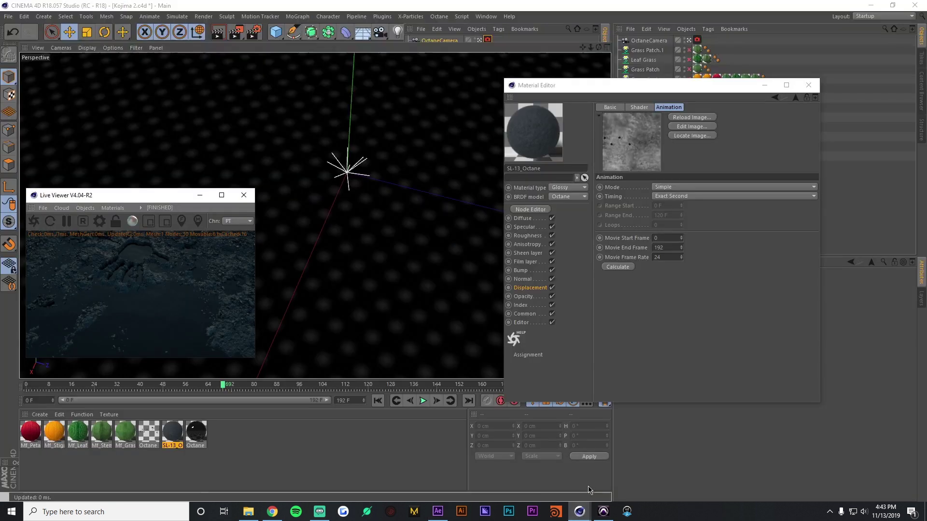
- Enable Octane Material.1's Opacity channel and browse for its texture
left_click(524, 296)
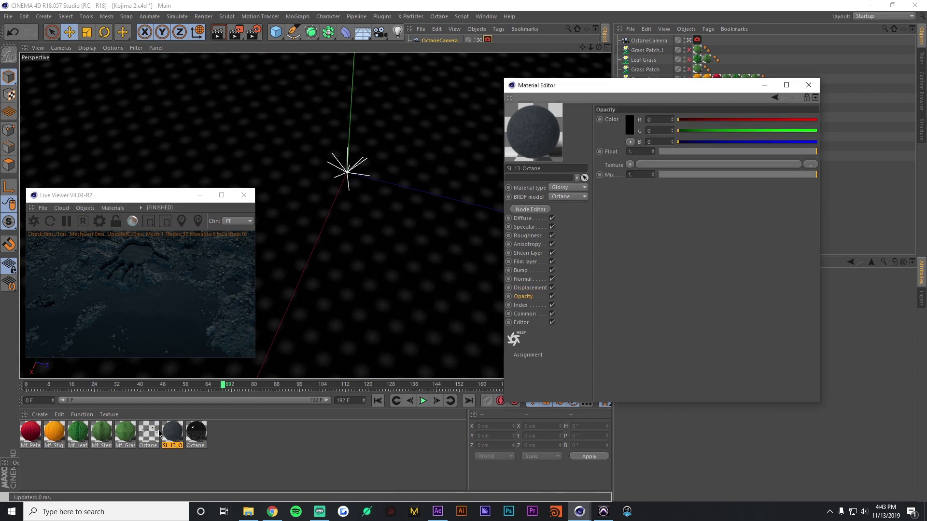
left_click(206, 436)
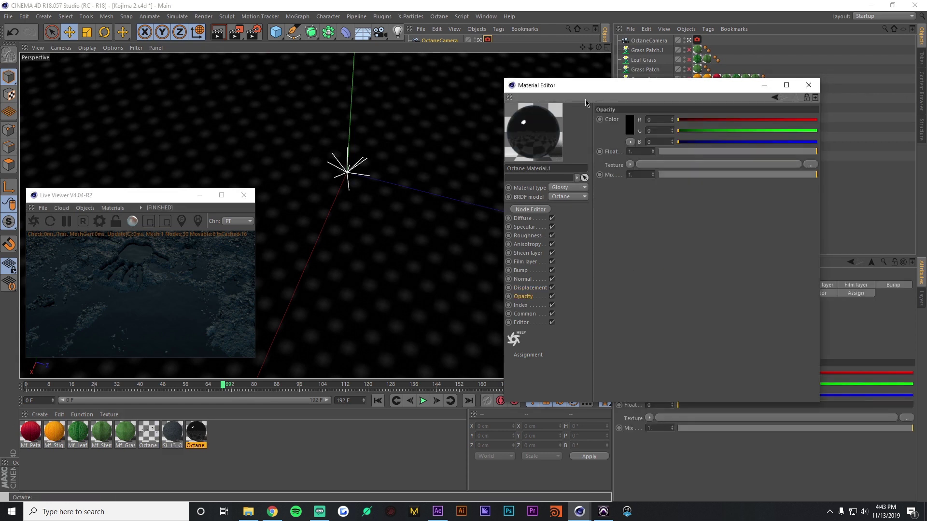
left_click_drag(590, 90, 487, 98)
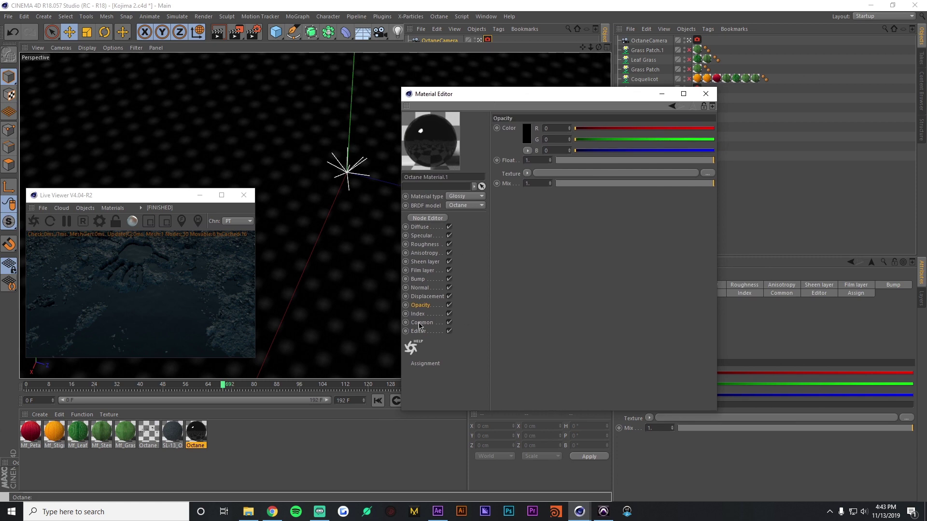
left_click(705, 175)
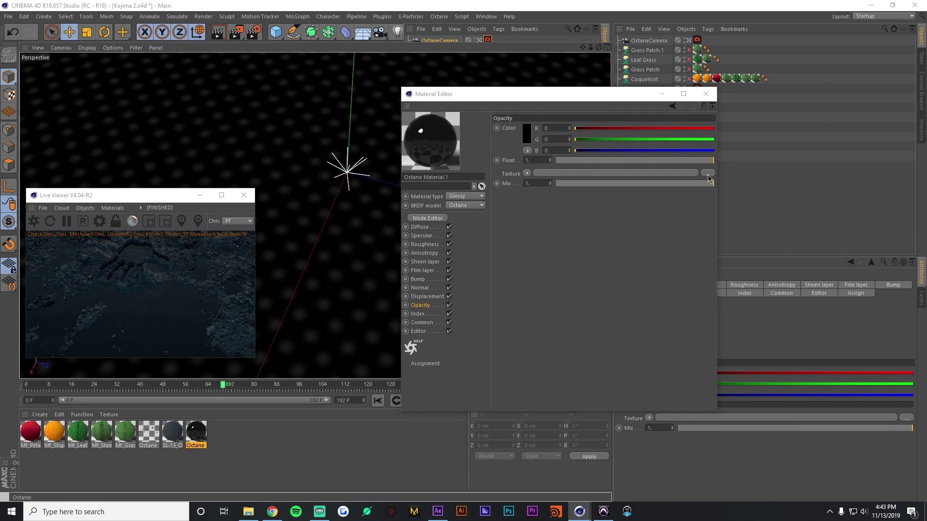
- Load Water Matte_00000.png from Water Matte 02 and check its animation settings
left_click(608, 124)
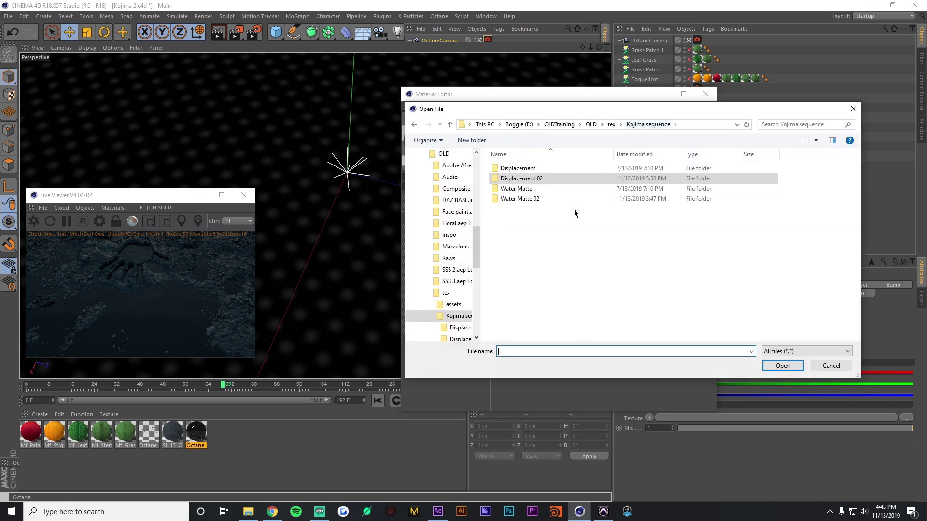
double_click(531, 199)
left_click(514, 176)
left_click(782, 366)
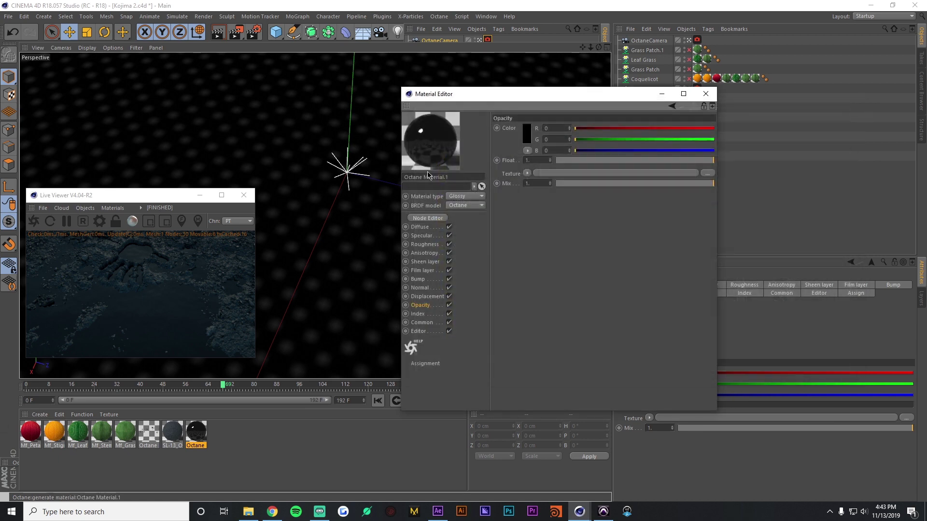
left_click(592, 174)
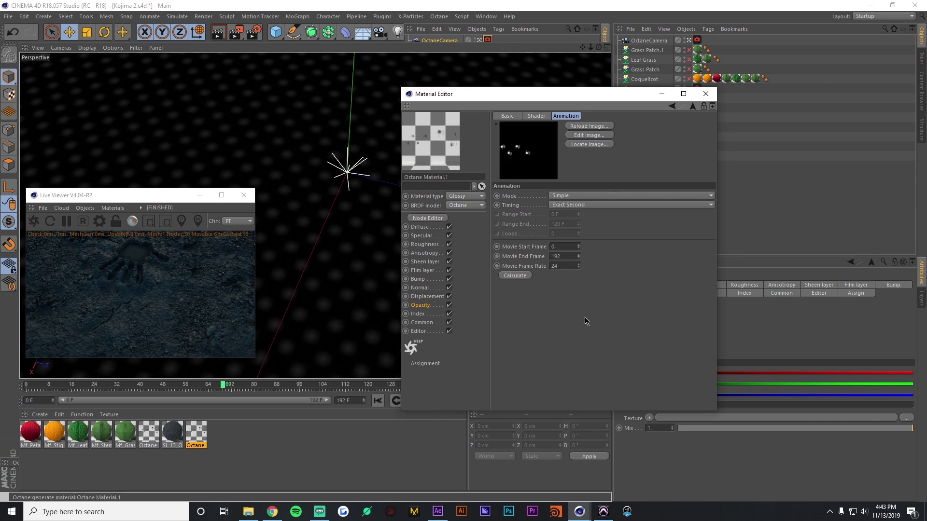
left_click_drag(522, 93, 740, 139)
left_click_drag(315, 216, 455, 256, "alt")
- Close the material editor and raise the Null holding the three planes to 1 cm on Y
left_click(923, 140)
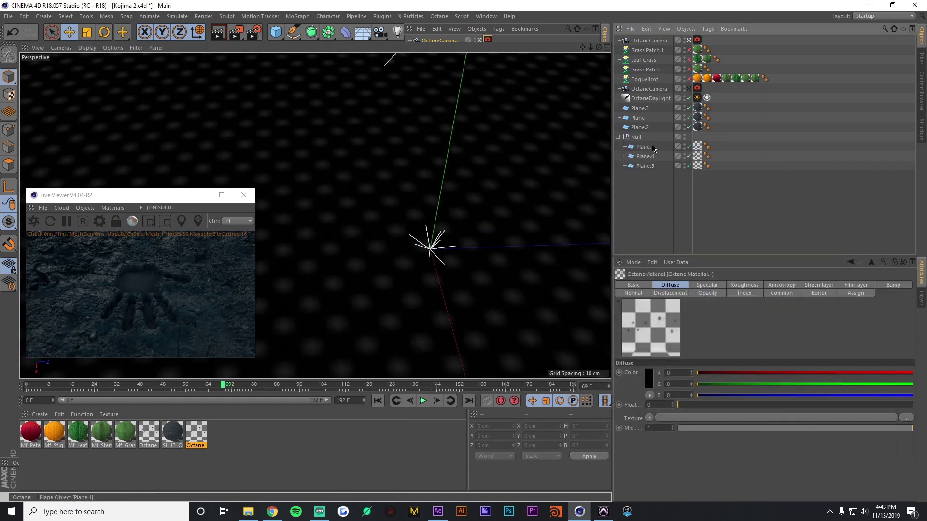
left_click(636, 137)
left_click(645, 284)
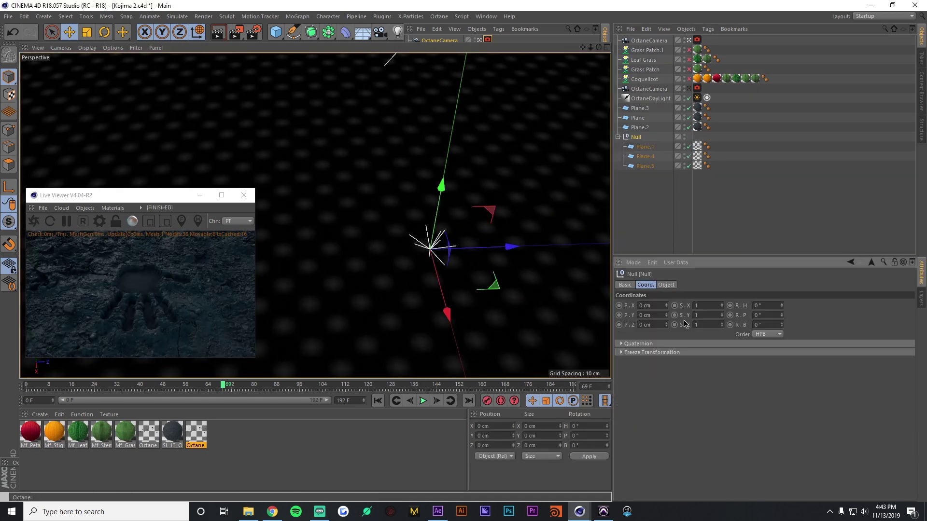
left_click(667, 314)
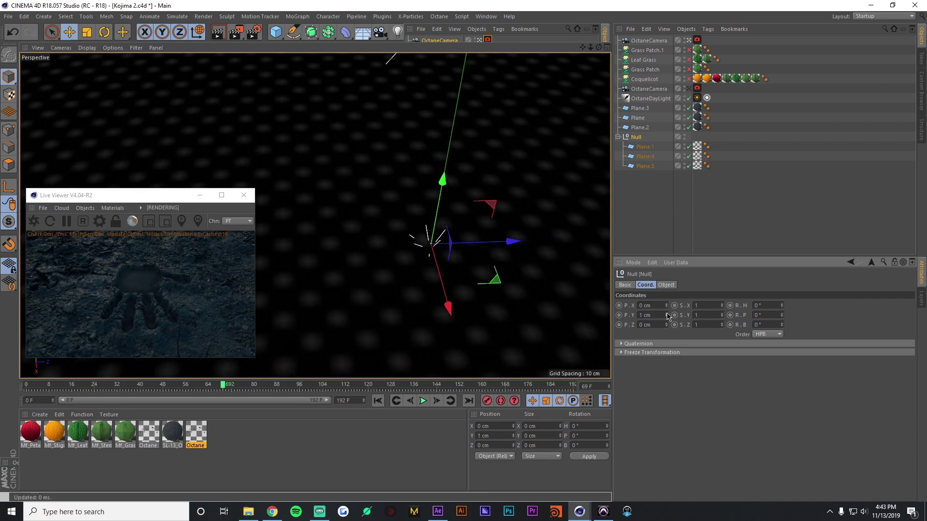
- Re-enable the Grass Patch.1 through Coquelicot plant objects and tilt the view toward the ground
left_click_drag(493, 227, 378, 201, "alt")
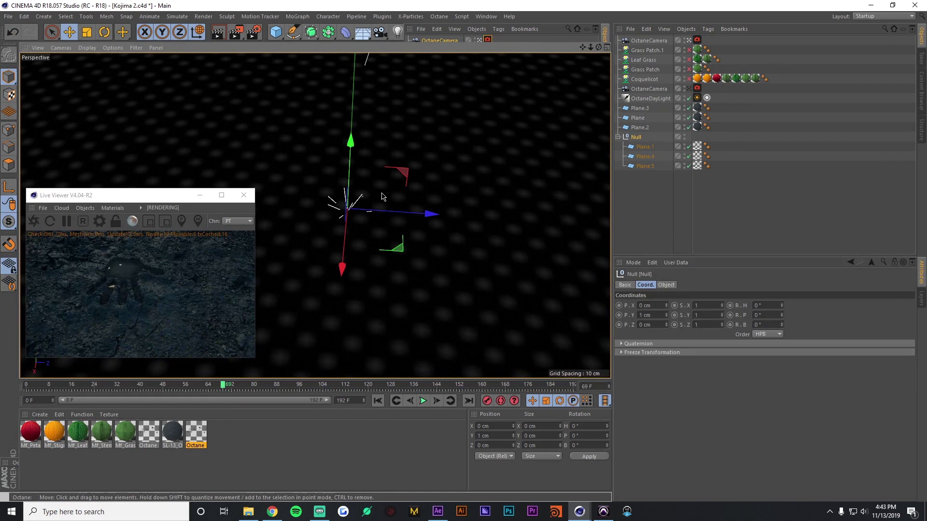
left_click_drag(382, 197, 383, 205, "alt")
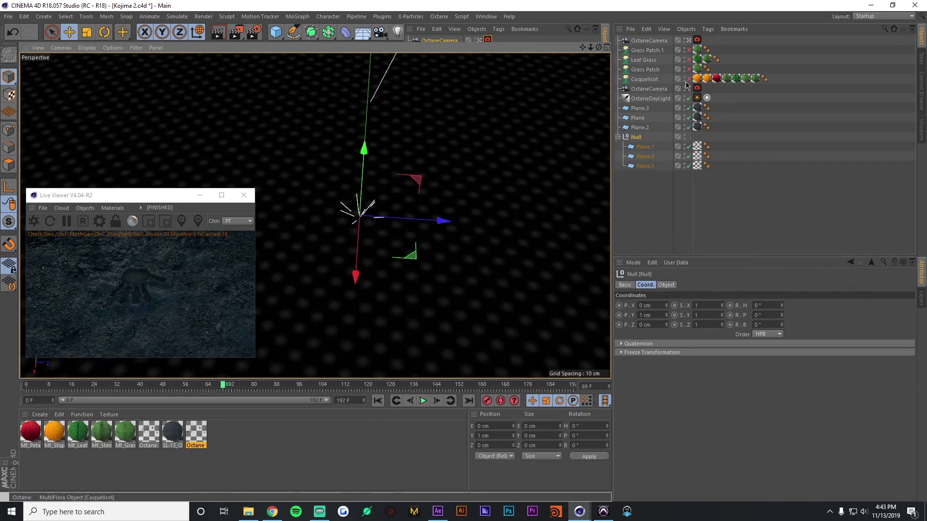
left_click_drag(687, 79, 688, 50)
left_click_drag(270, 212, 391, 216, "alt")
left_click_drag(380, 254, 314, 213, "alt")
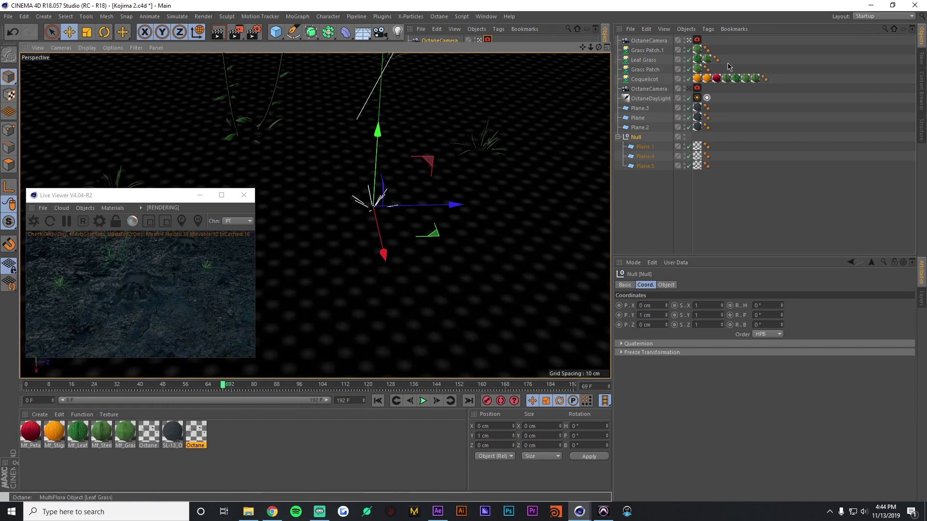
- Set Coquelicot's MultiFlora Grow Global to 0.72, frame it, and show its HyperWind settings
left_click(644, 79)
left_click(757, 285)
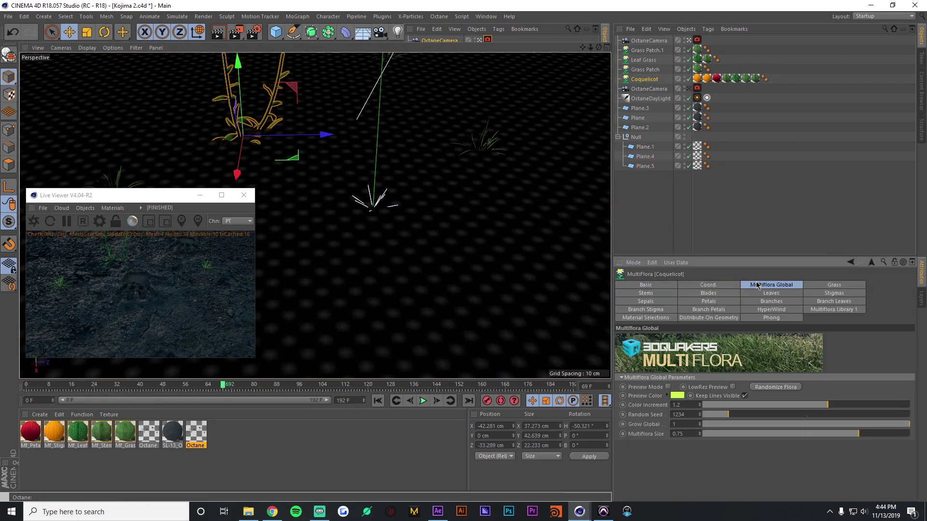
left_click_drag(885, 424, 772, 421)
key("o")
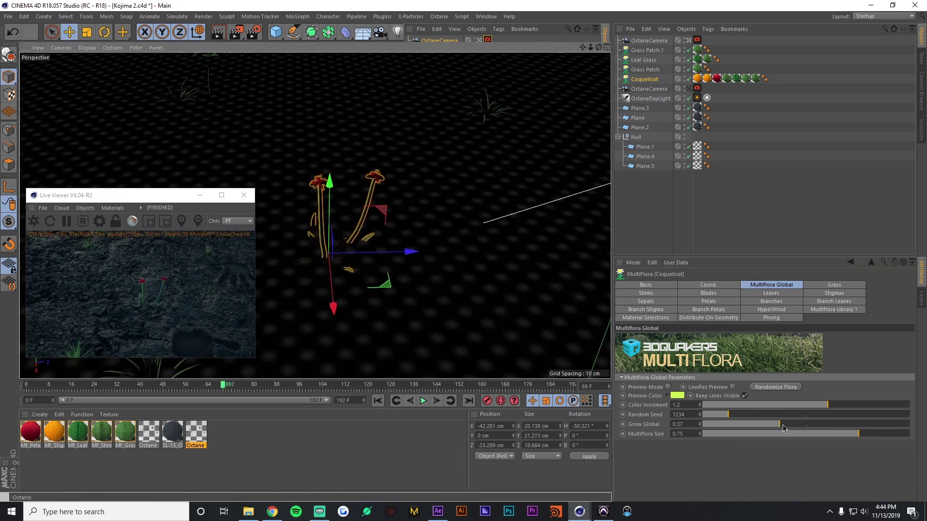
left_click_drag(783, 428, 850, 431)
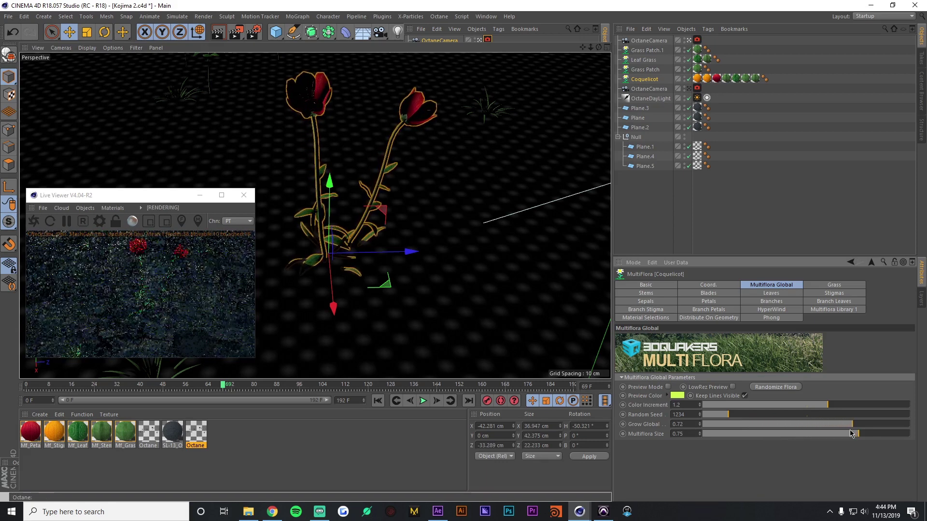
left_click(768, 310)
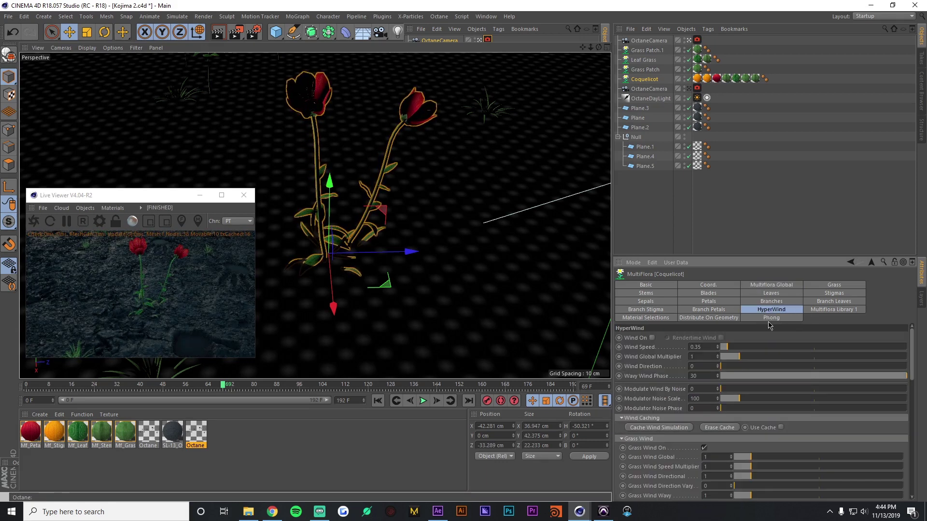